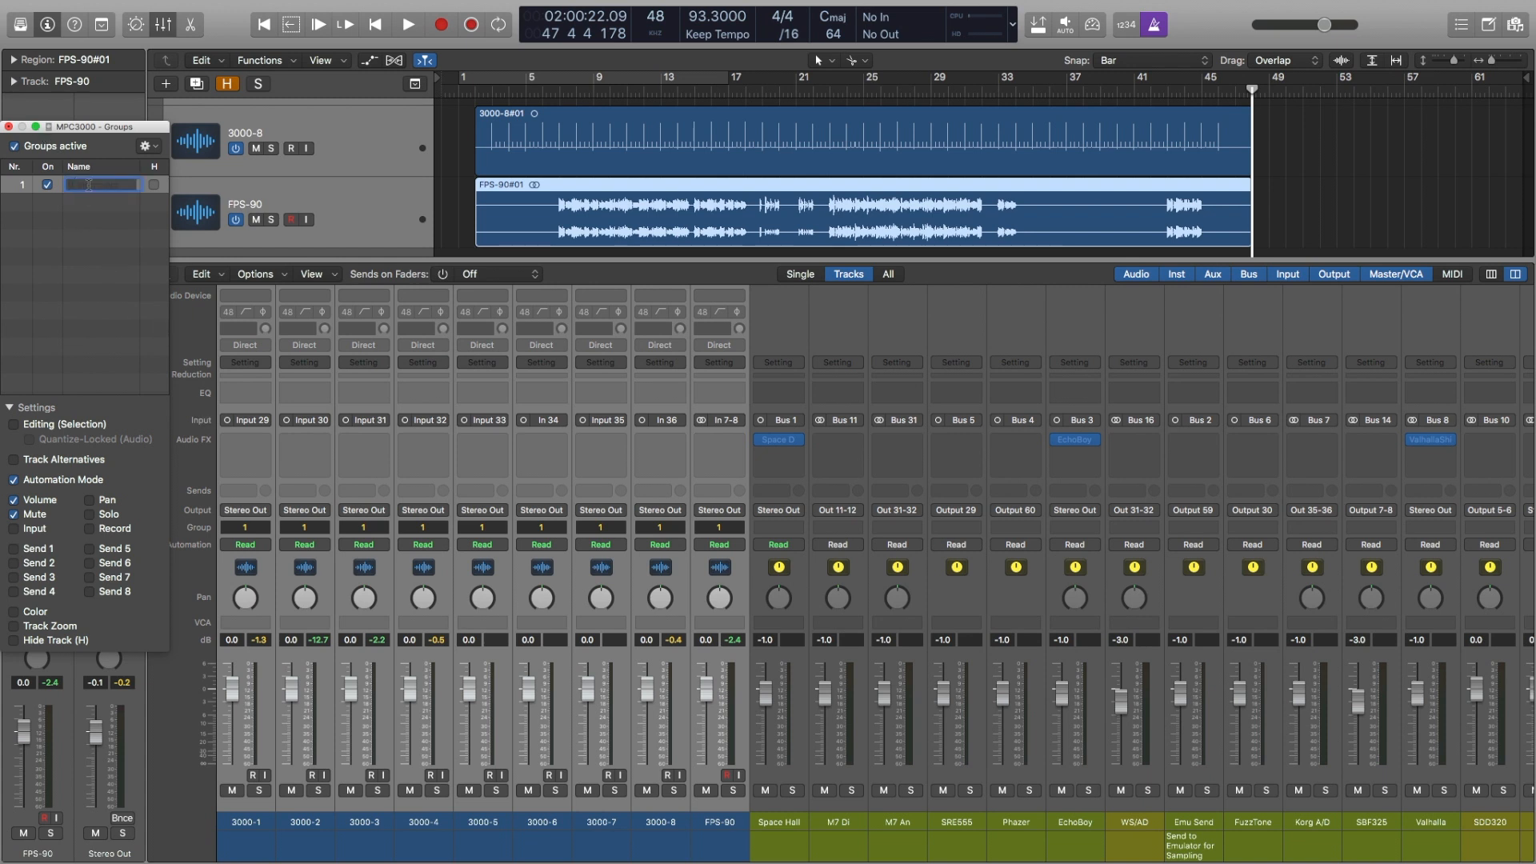
Step: Name group 1 MPCtake1, restrict it to Editing (Selection) with Quantize-Locked (Audio), and hide the group window and mixer
type("1")
key("Return")
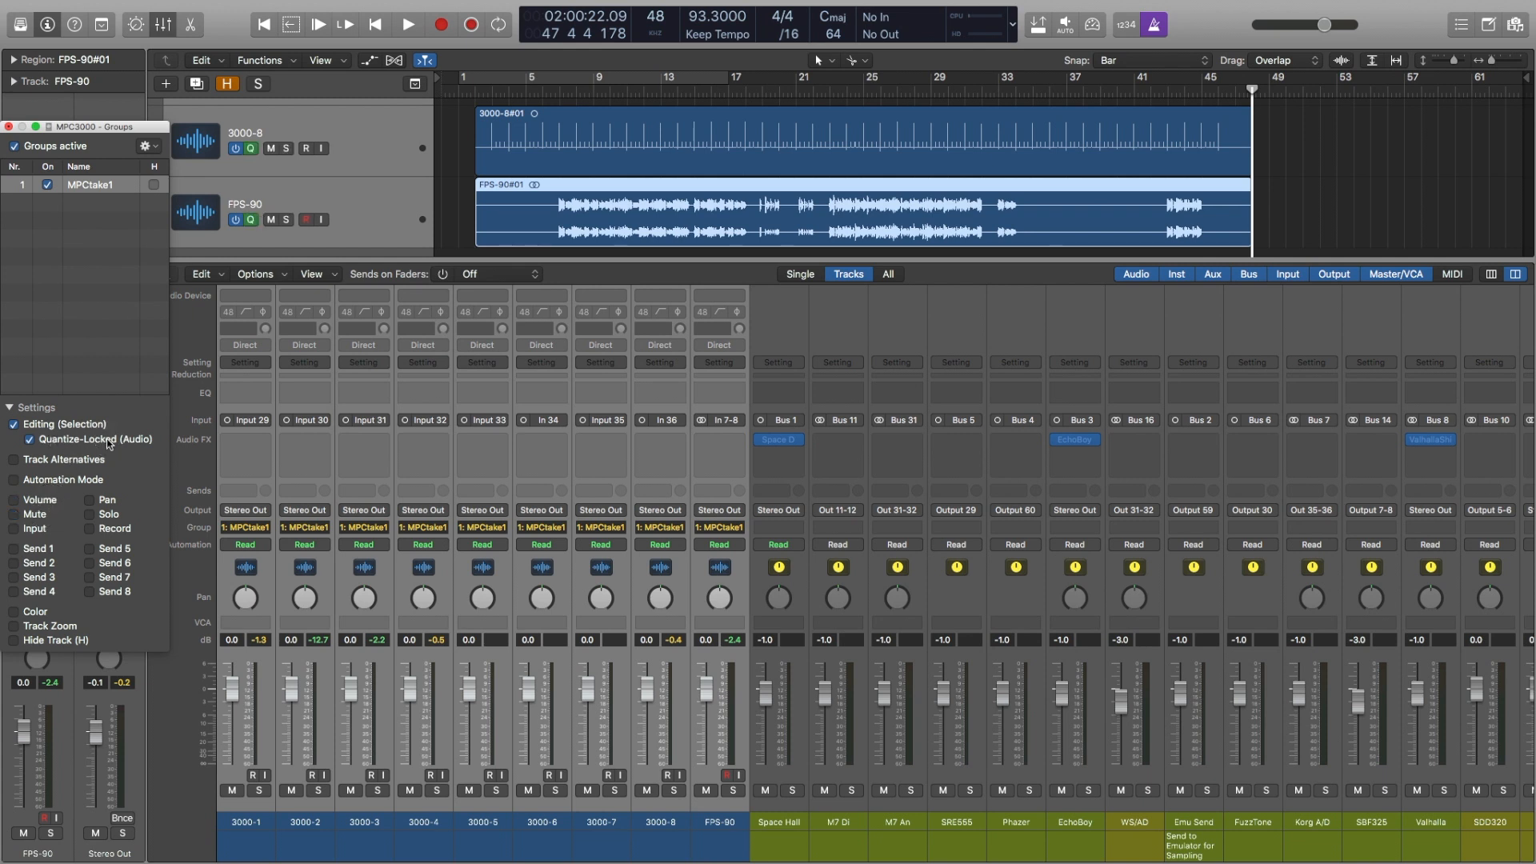
double_click(89, 185)
left_click(97, 440)
left_click(8, 127)
left_click(162, 24)
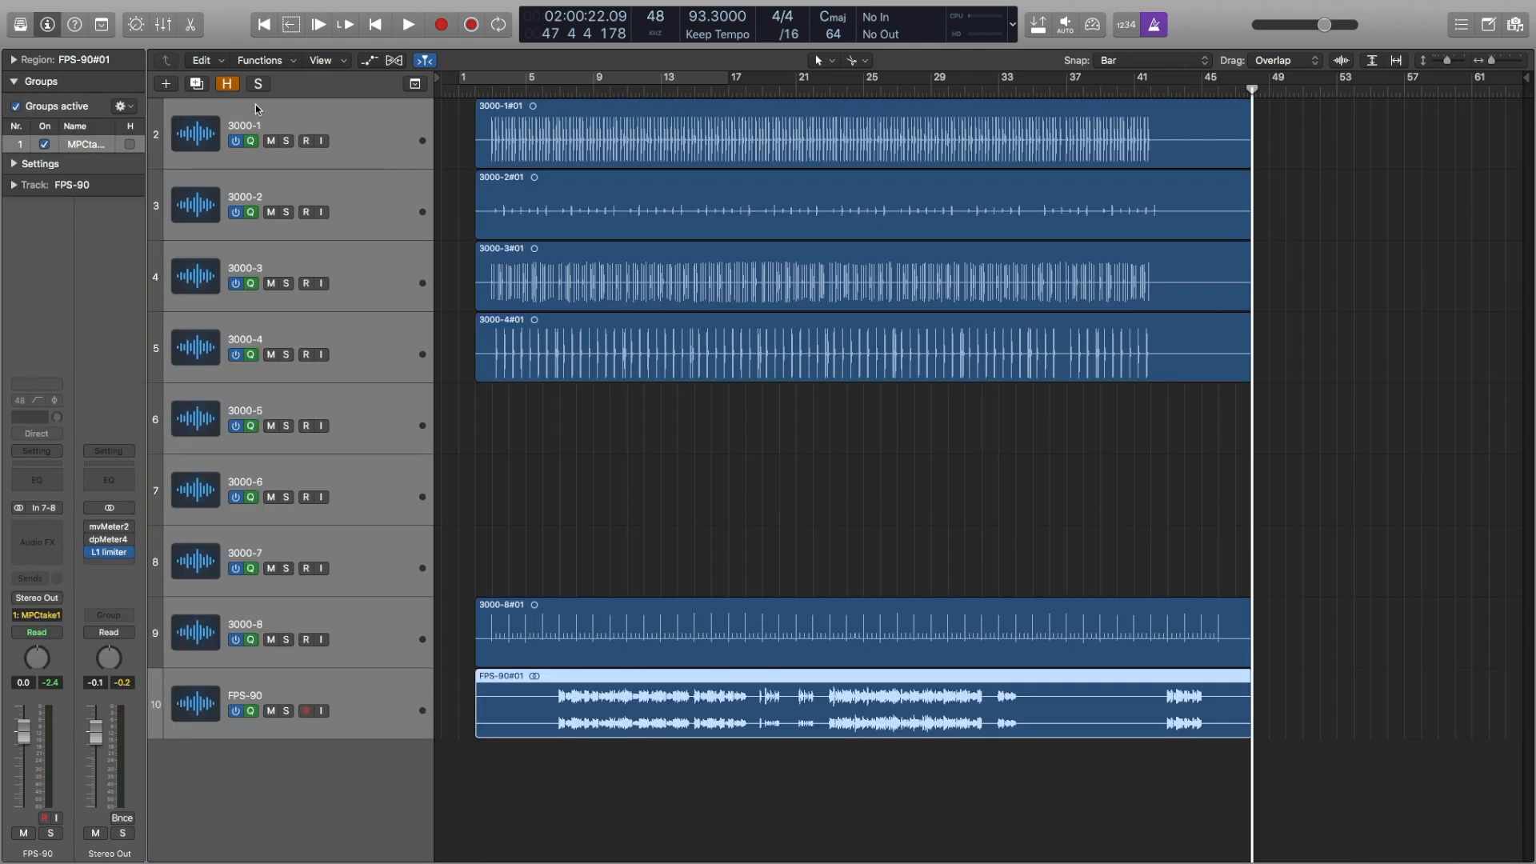
Step: Show the Flex controls and enable Flex on all the grouped tracks in Slicing (Auto) mode
scroll(627, 518, "down", 2)
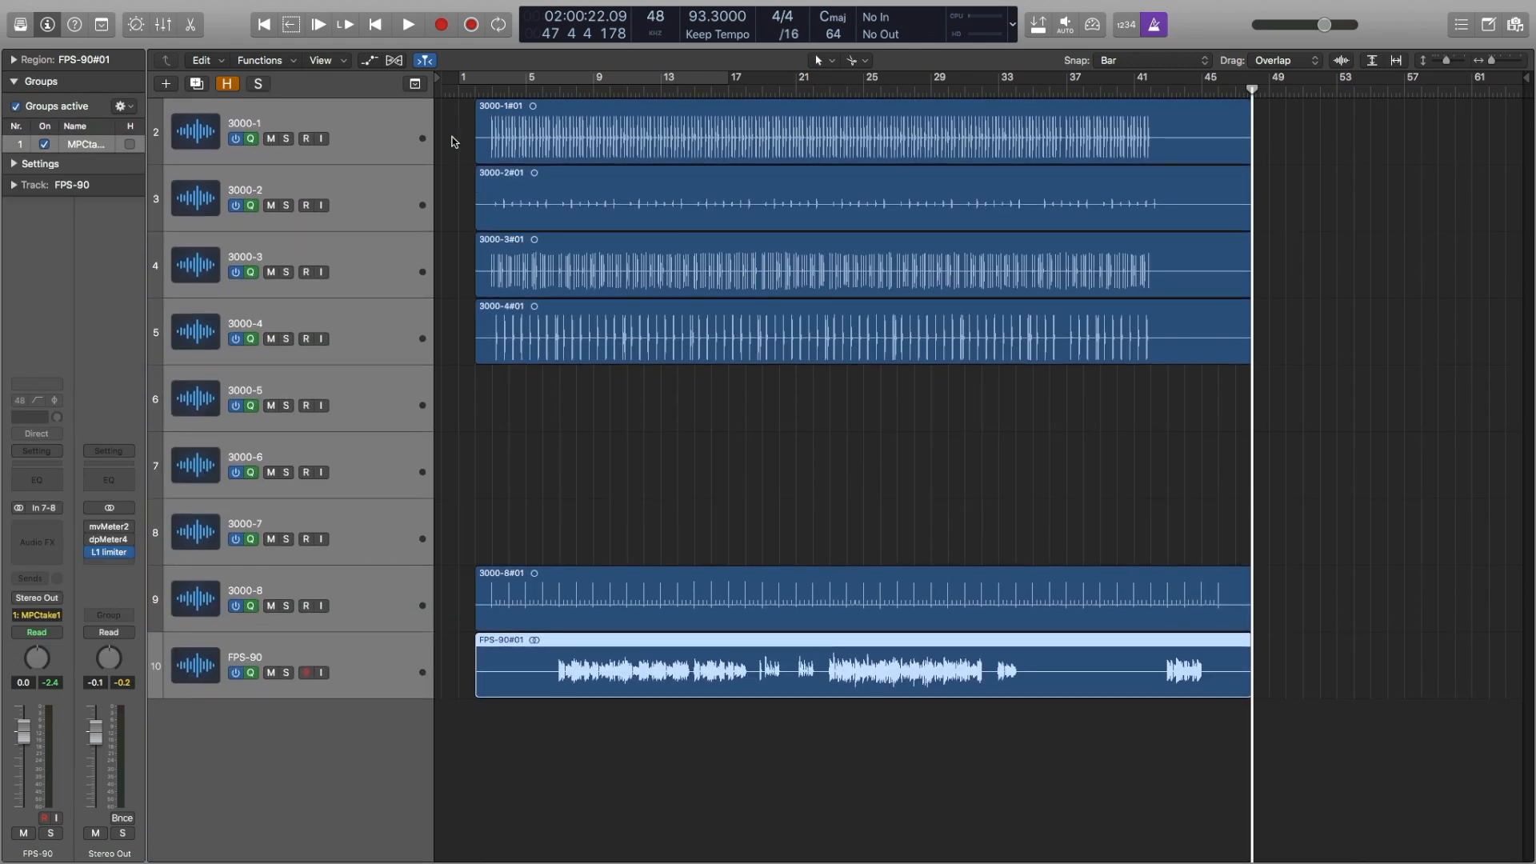
left_click(400, 61)
left_click(345, 596)
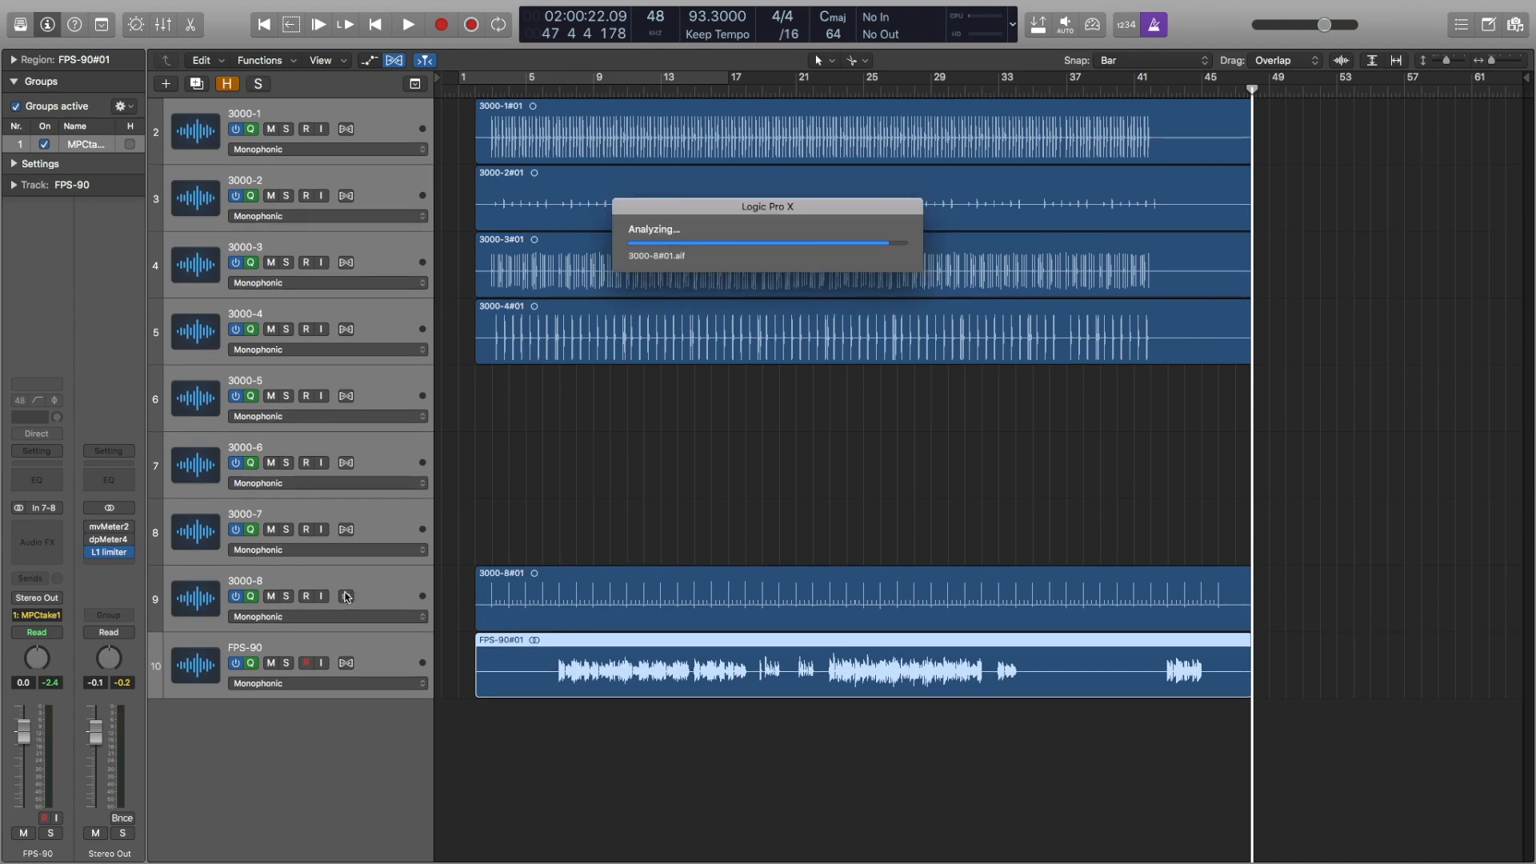
scroll(611, 550, "up", 5)
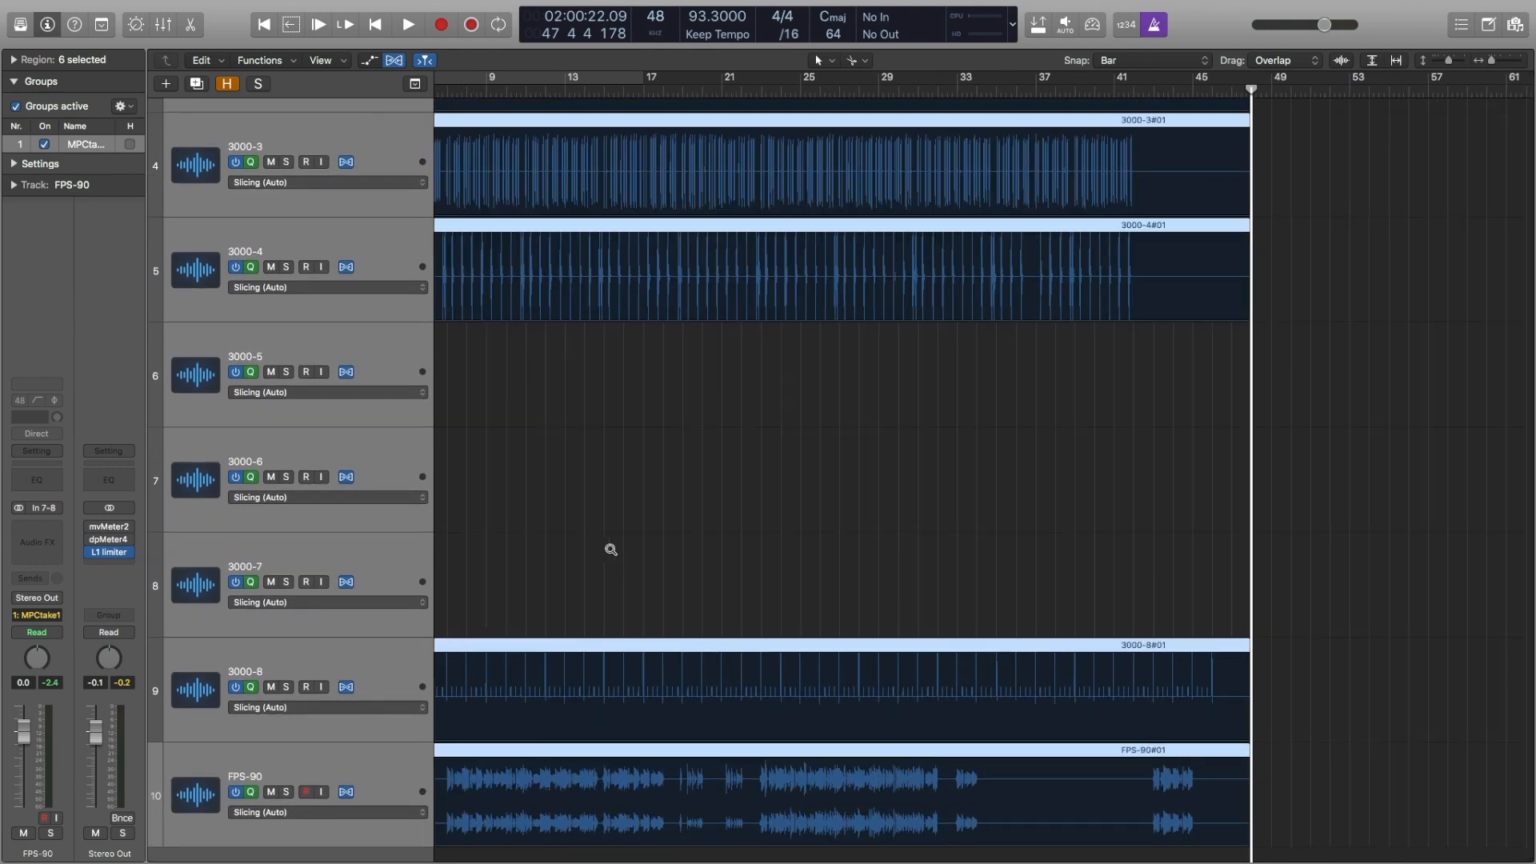
Step: Hide the inspector and sweep the eraser across the whole 3000-8 region to clear the group's flex markers
key("i")
left_click_drag(290, 442, 236, 445)
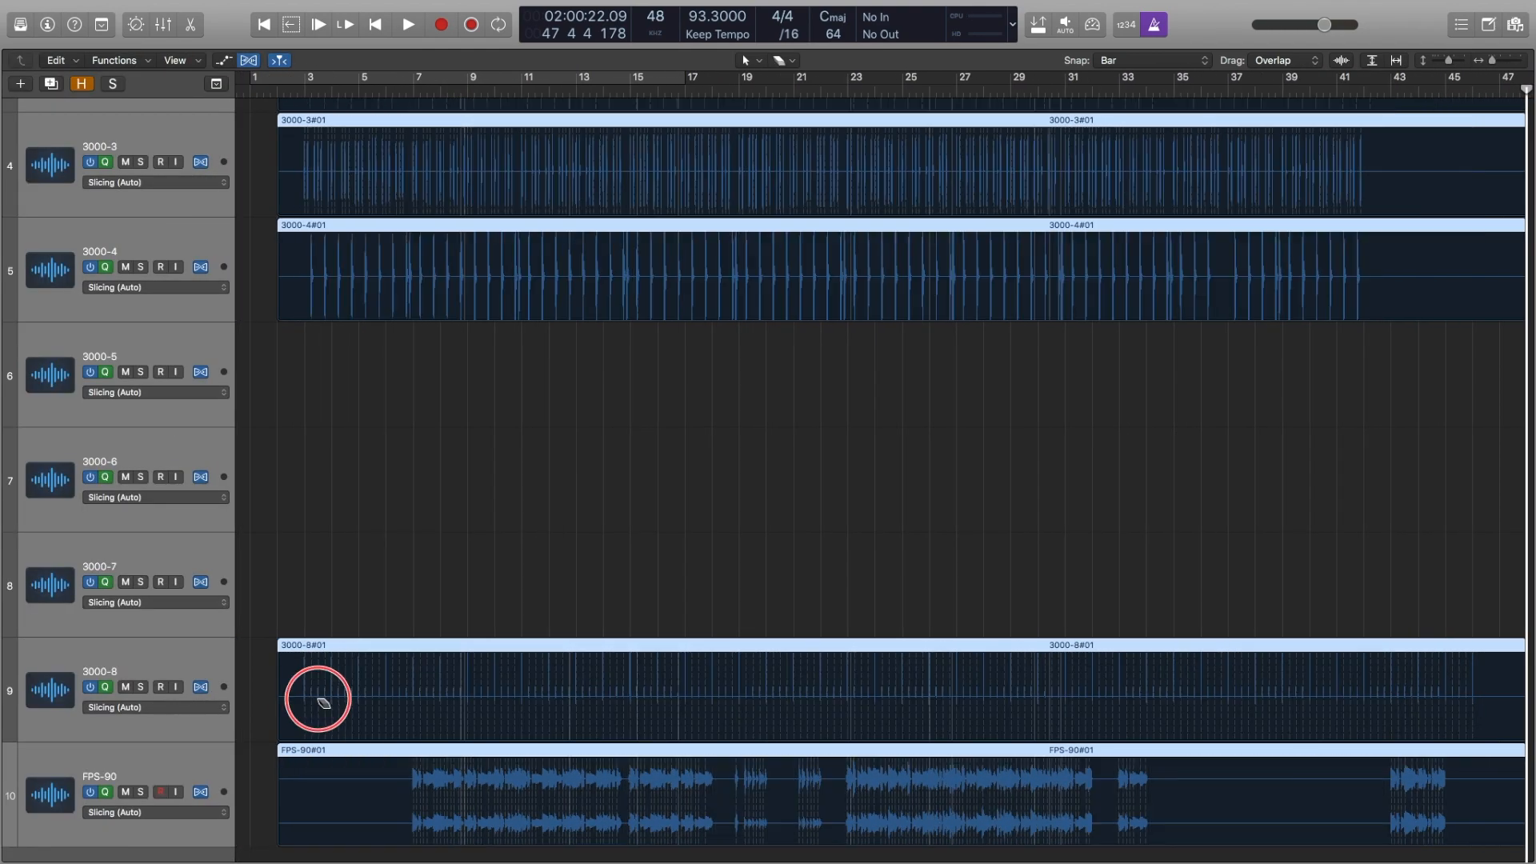
mouse_move(301, 698)
left_mouse_down()
mouse_move(1475, 675)
mouse_move(1460, 682)
left_mouse_up()
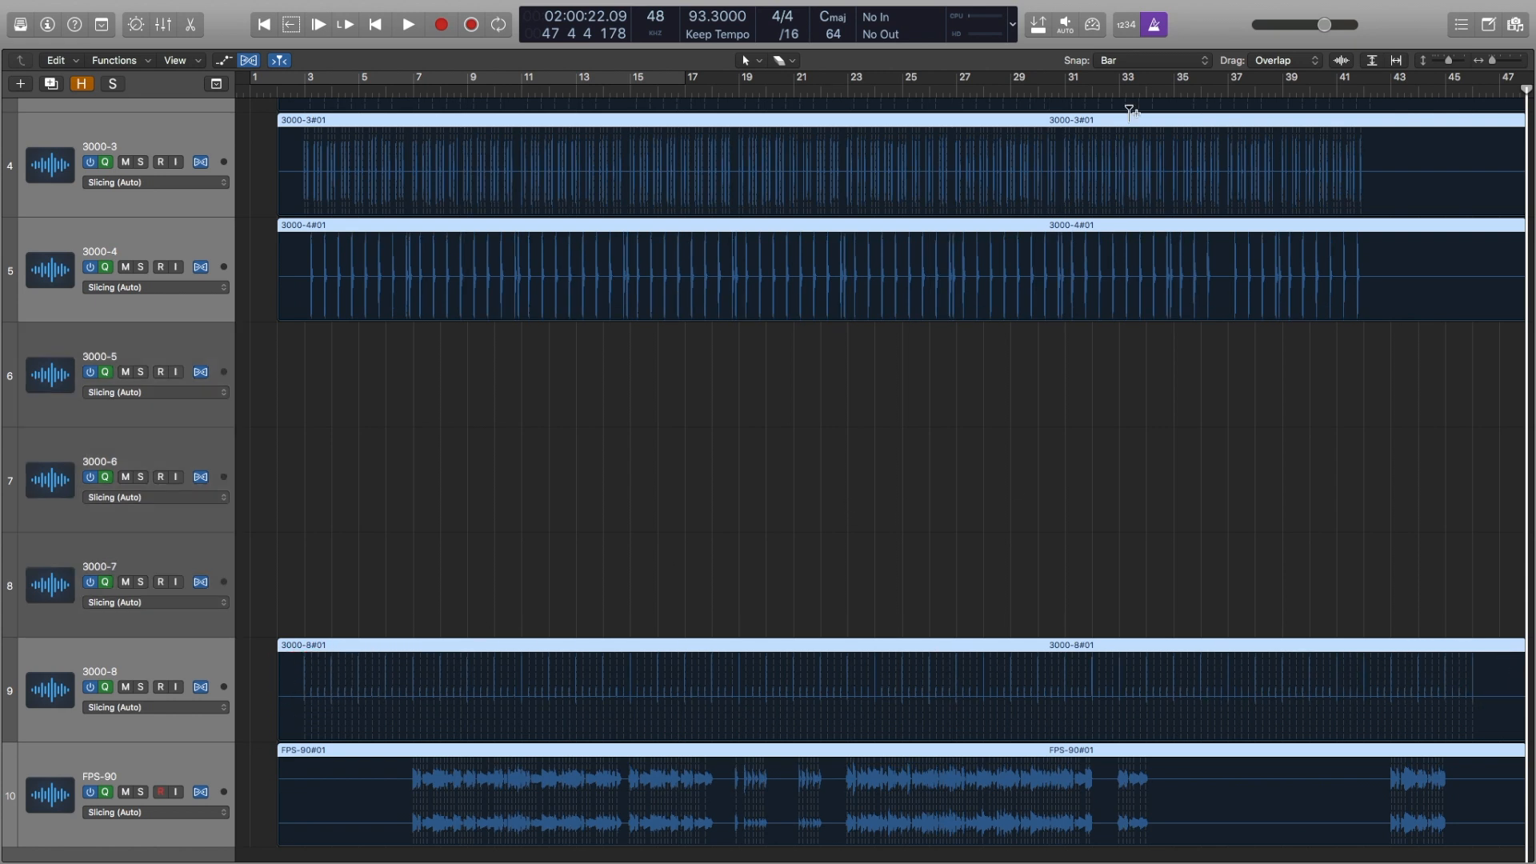
Step: Add a flex marker at the first click of the 3000-8 region, at bar 3, across the grouped regions
left_click(1141, 62)
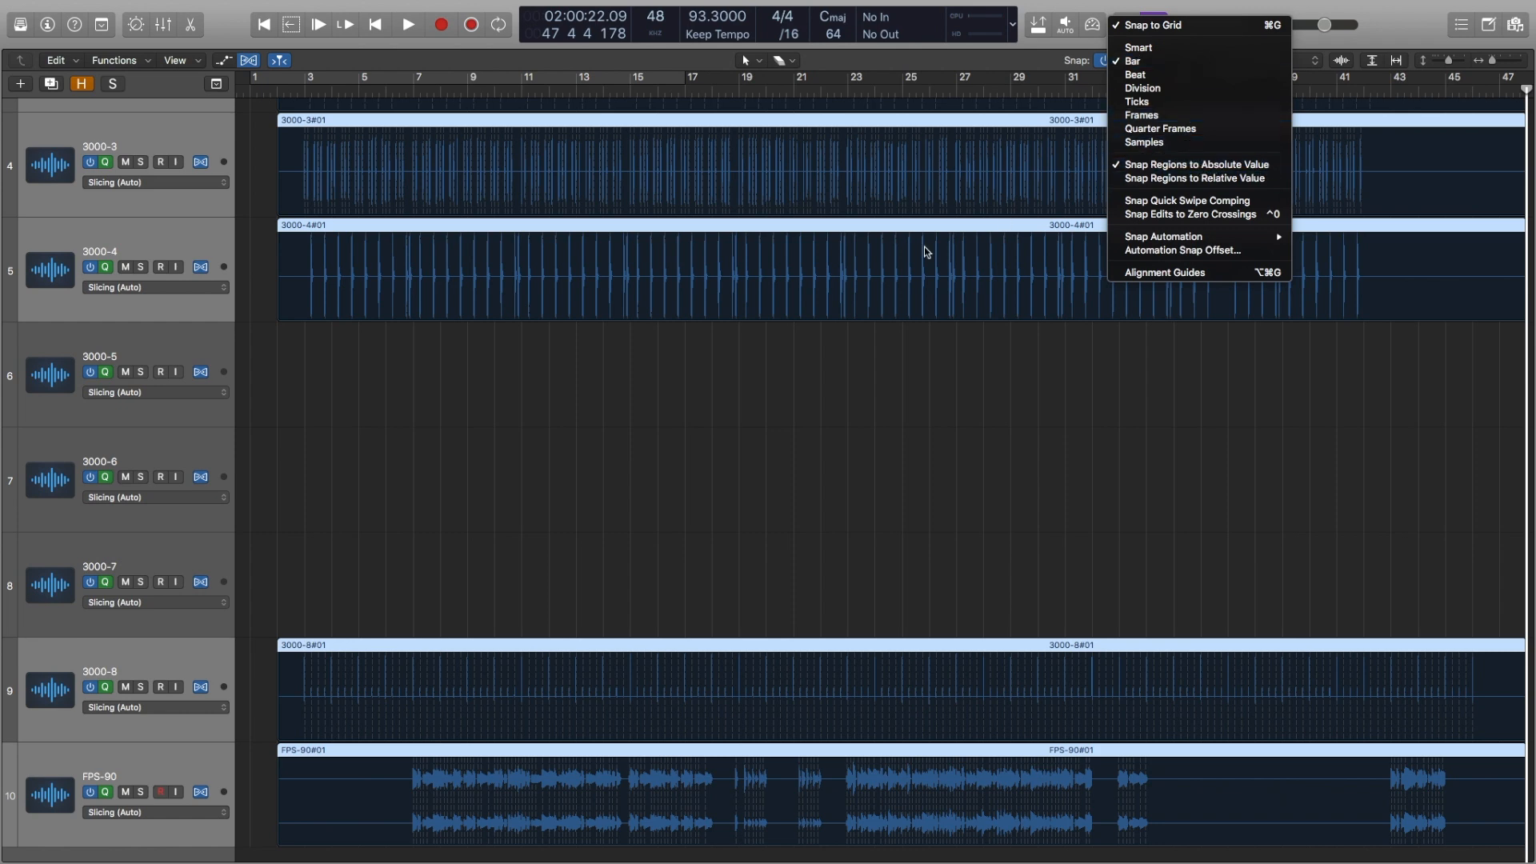
left_click(288, 680)
key("super+Right")
key("super+Right")
scroll(298, 675, "left", 10)
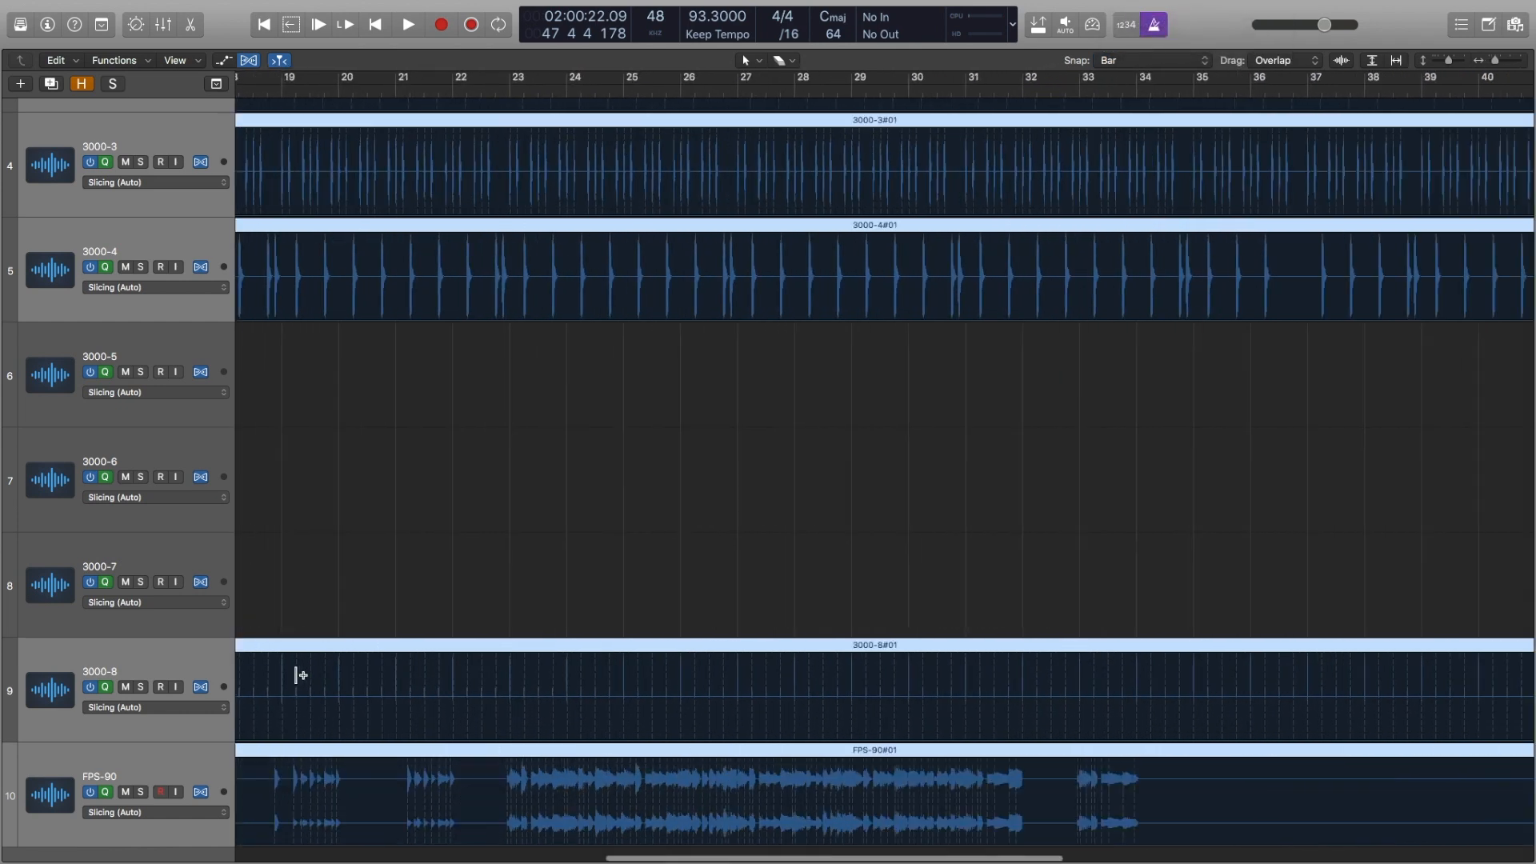
key("super+Right")
key("super+Right")
key("super+Right")
key("super+Right")
key("super+Right")
key("super+Right")
scroll(298, 675, "left", 15)
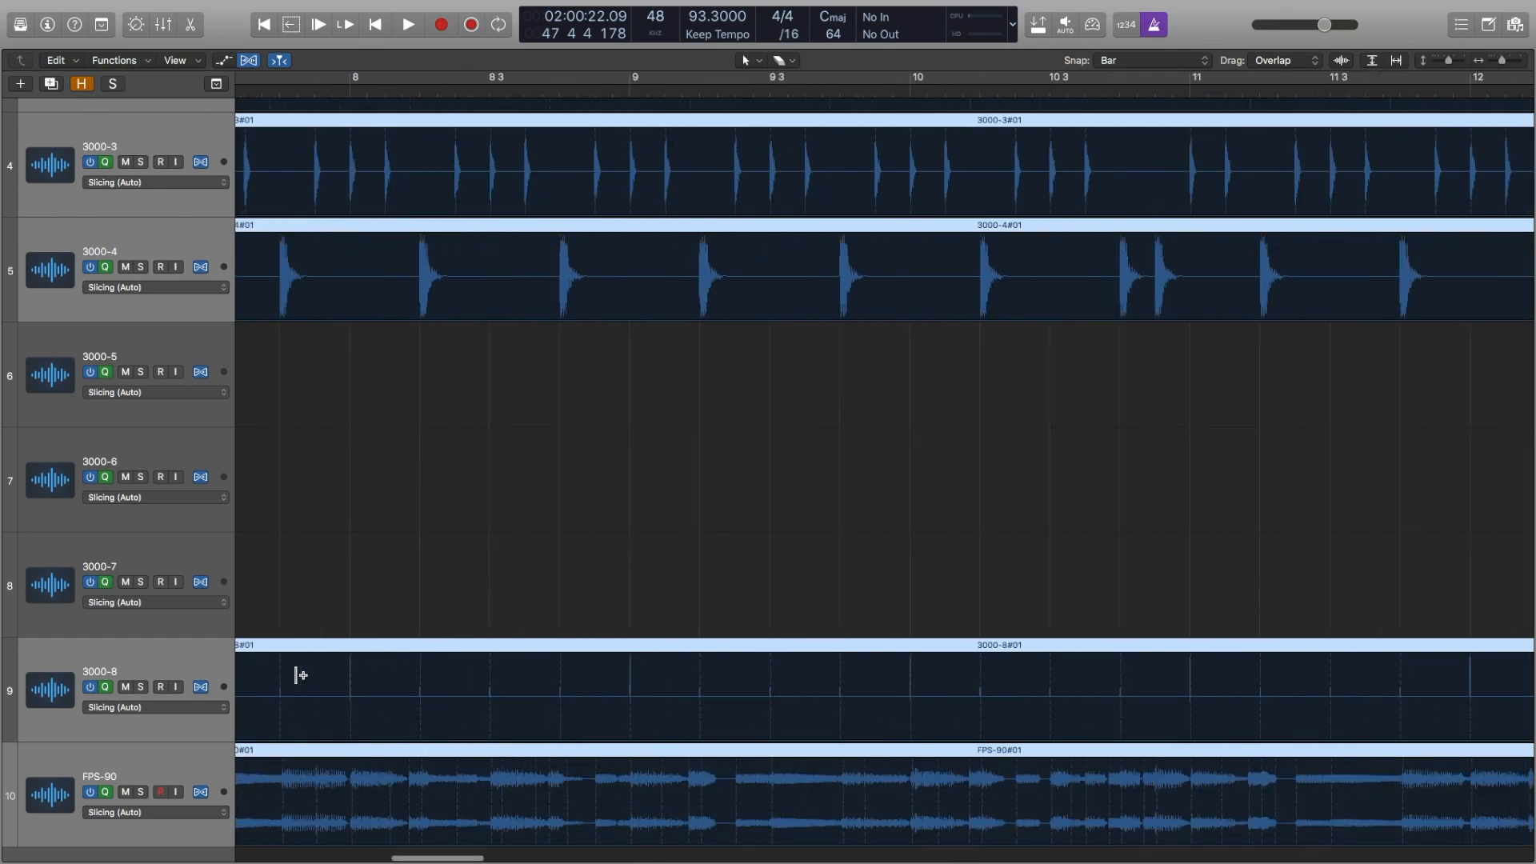
scroll(300, 675, "left", 3)
mouse_move(963, 672)
left_mouse_down()
mouse_move(1234, 675)
mouse_move(981, 688)
left_mouse_up()
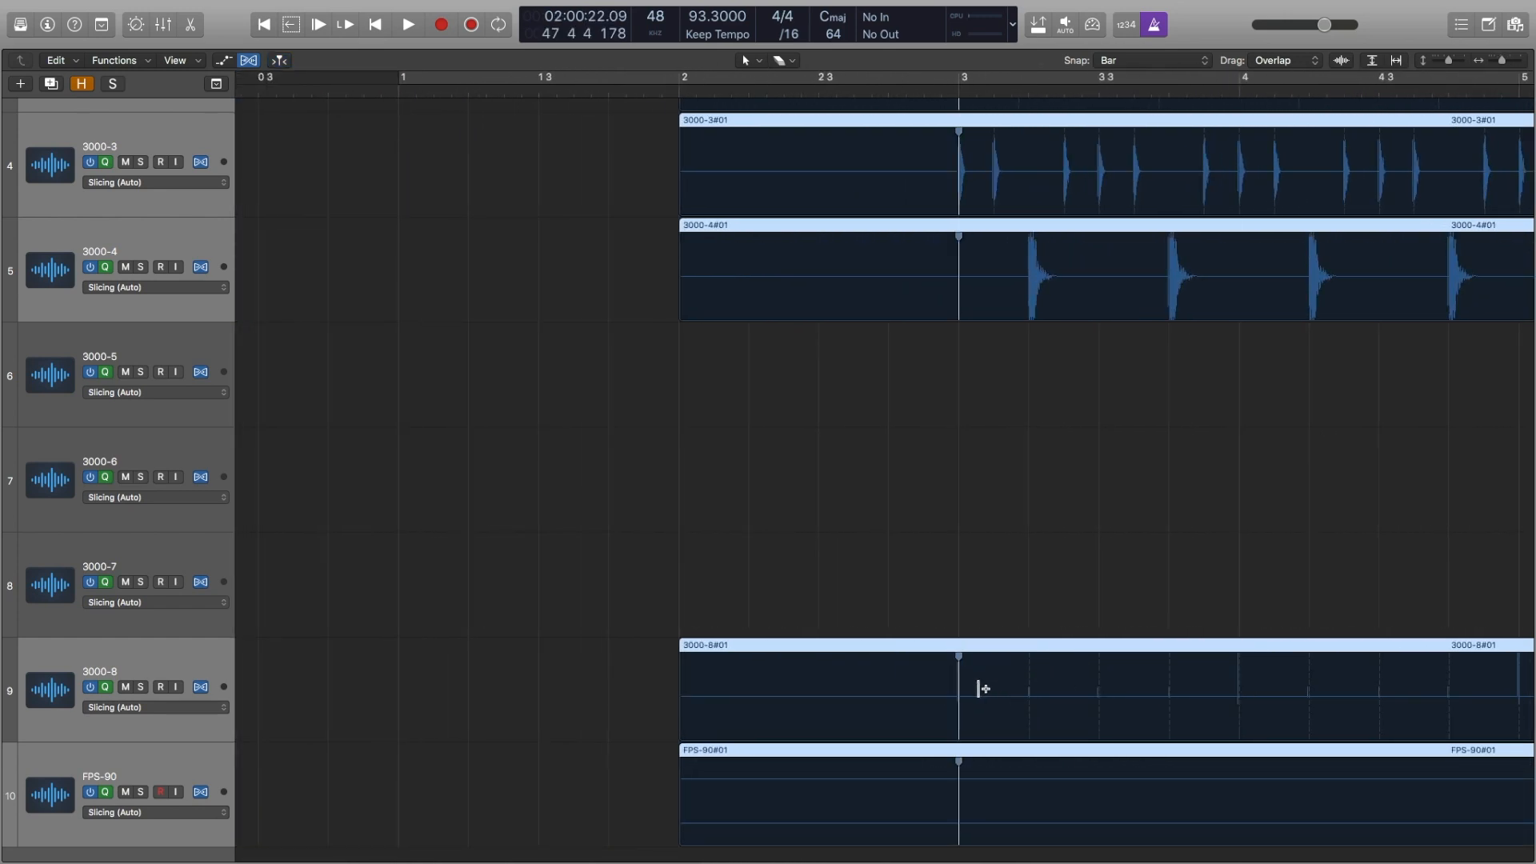
Step: Add a flex marker at the last click of the 3000-8 region, at bar 46, across the grouped regions
scroll(982, 689, "right", 8)
key("super+Left")
key("super+Left")
key("super+Left")
key("super+Left")
scroll(982, 689, "right", 20)
scroll(984, 688, "right", 20)
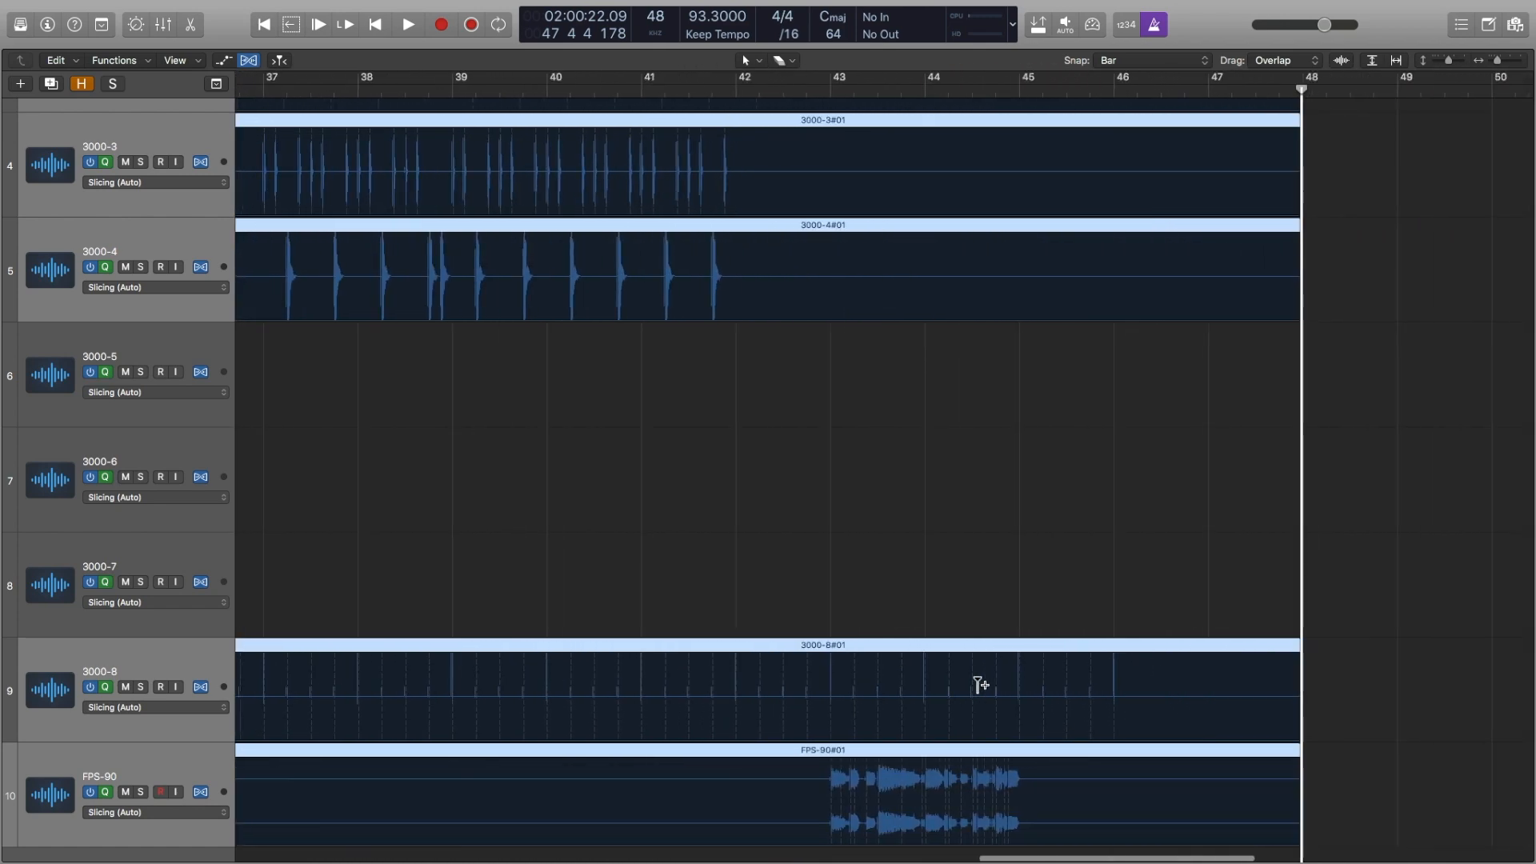
mouse_move(1120, 672)
left_mouse_down()
mouse_move(1200, 675)
mouse_move(1039, 679)
mouse_move(1165, 679)
mouse_move(1141, 682)
left_mouse_up()
left_click(1152, 343, "ctrl+alt")
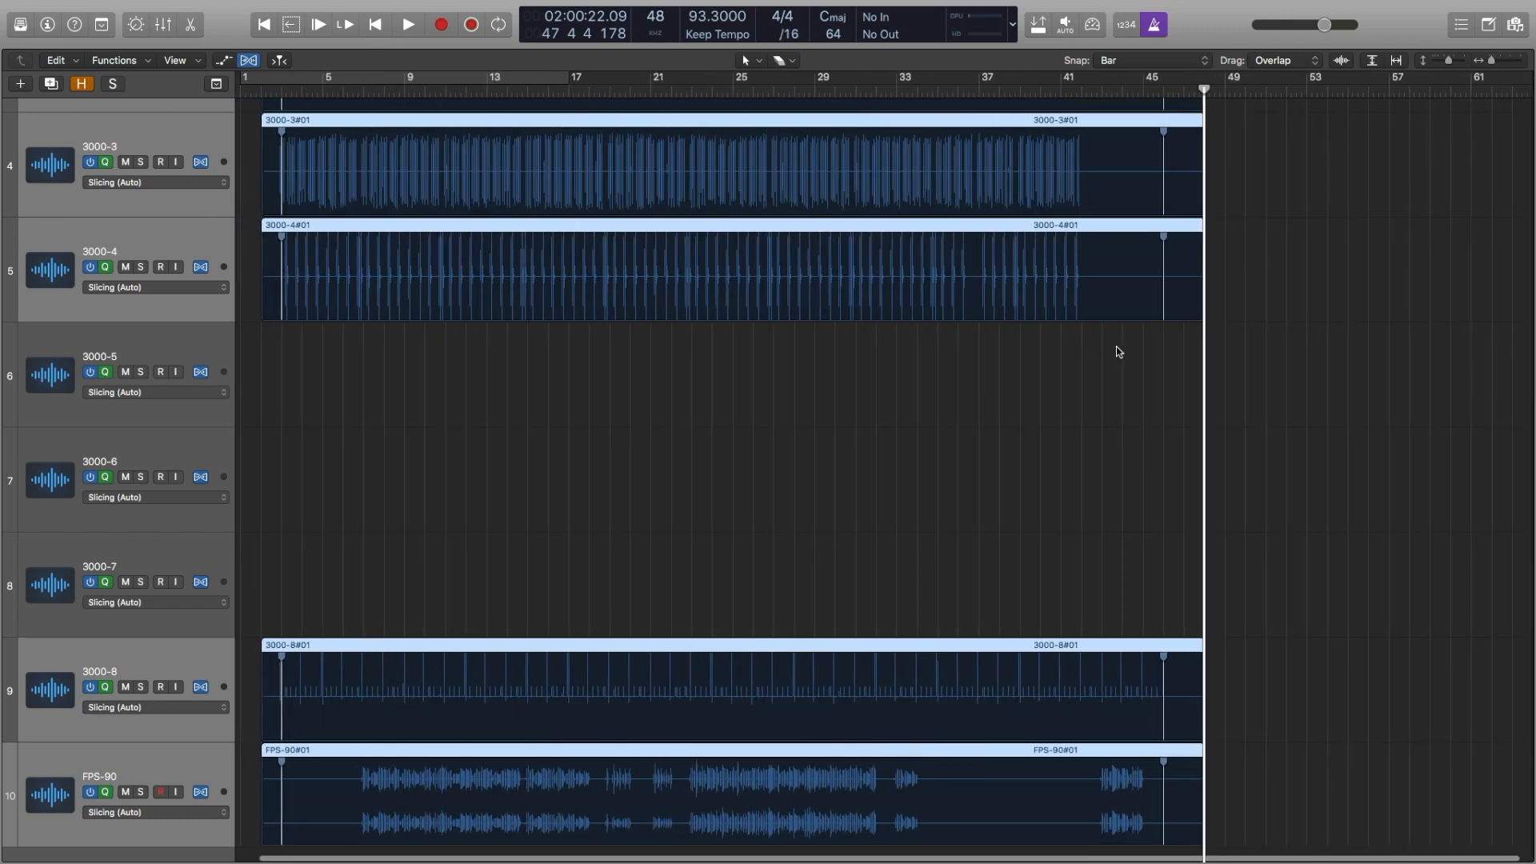
Step: Start playback from bar 3 and show the inspector and the mixer
scroll(750, 421, "down", 2)
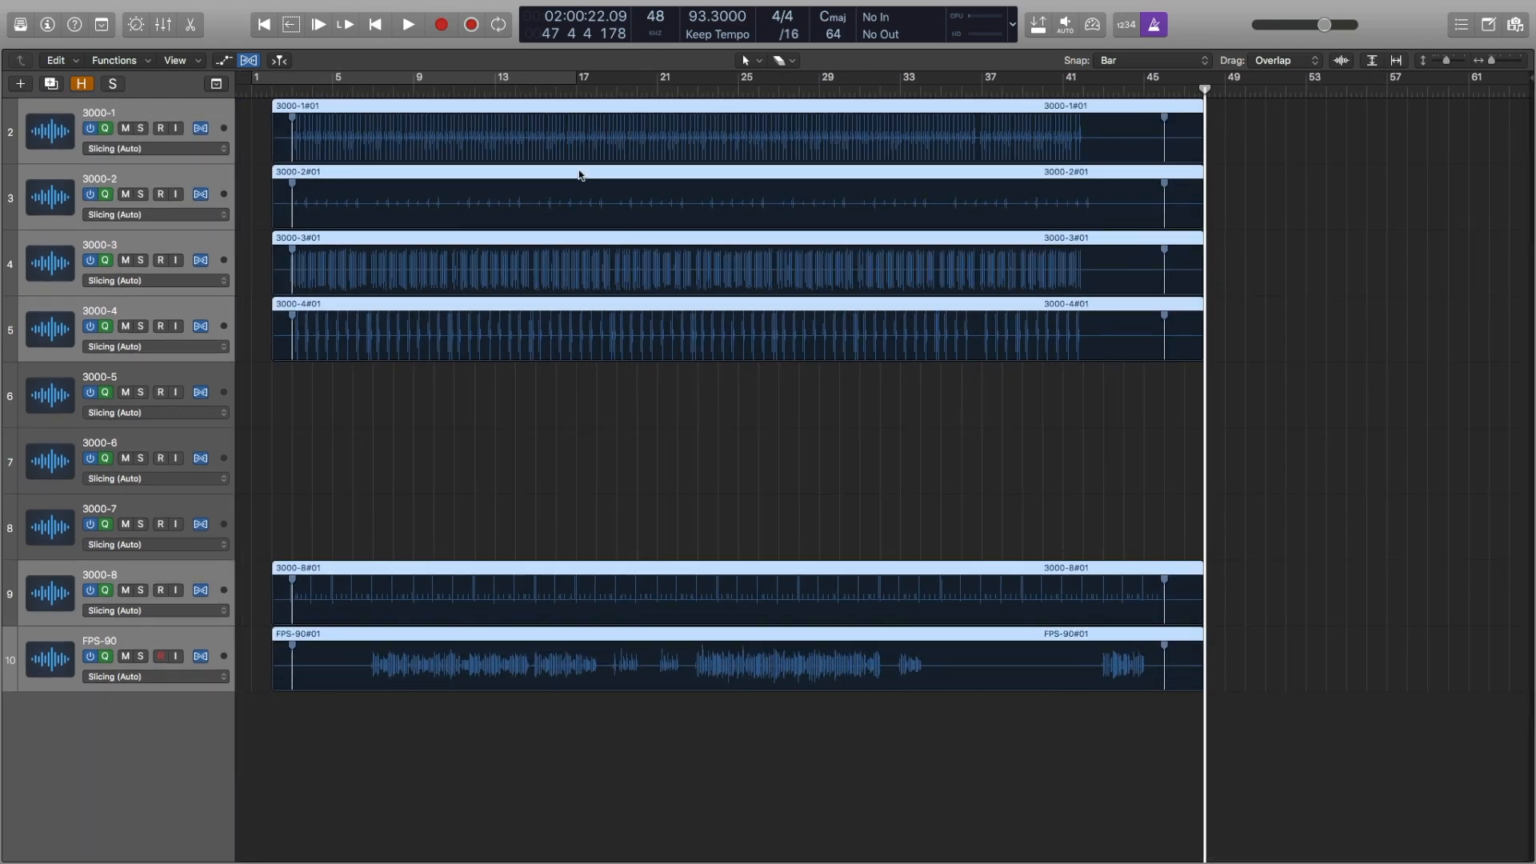
left_click(292, 77)
key("space")
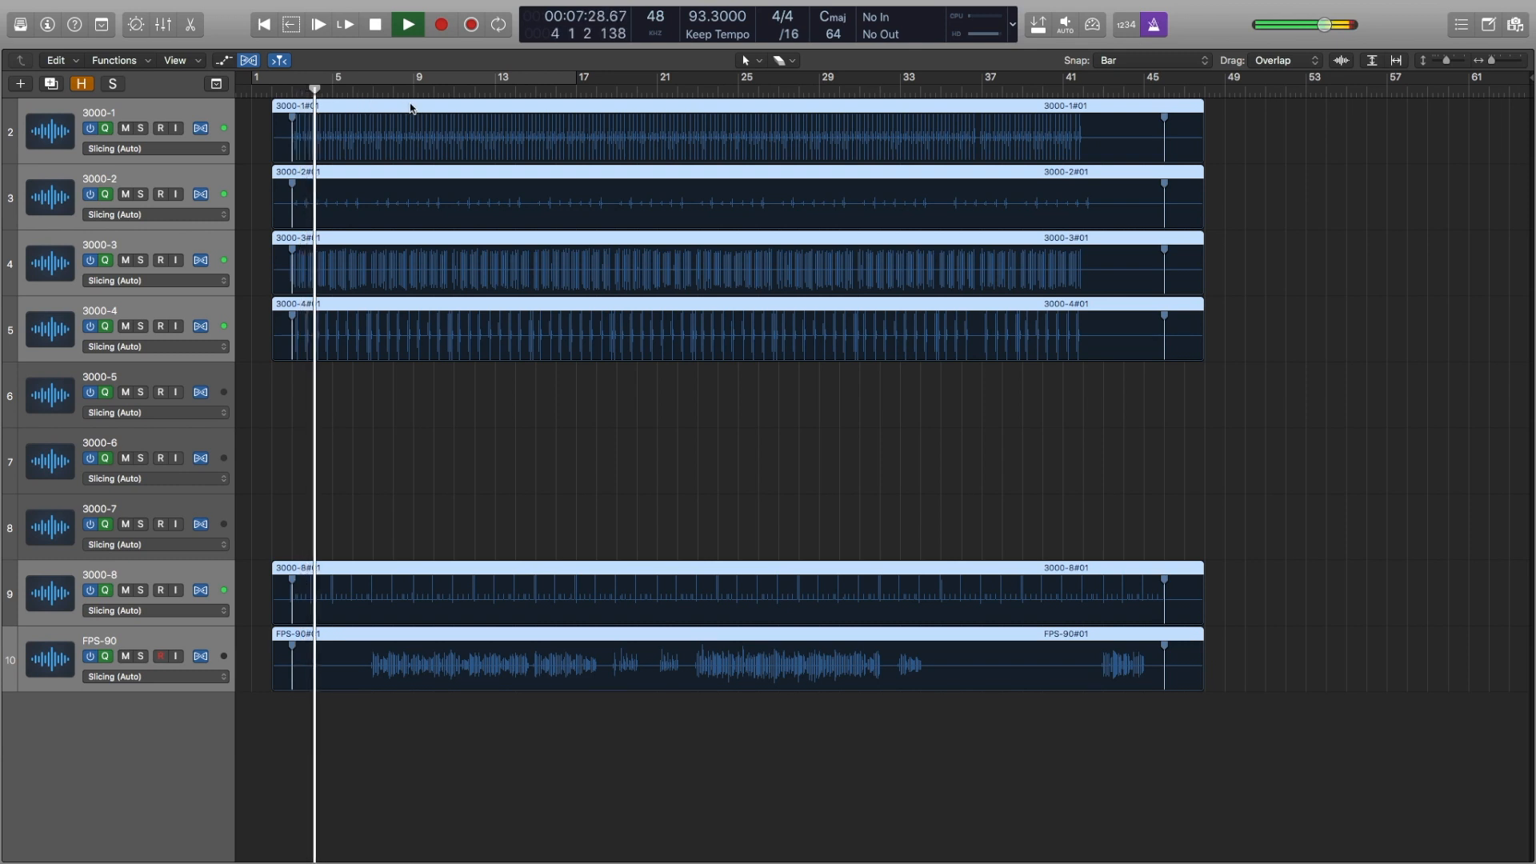
left_click(48, 25)
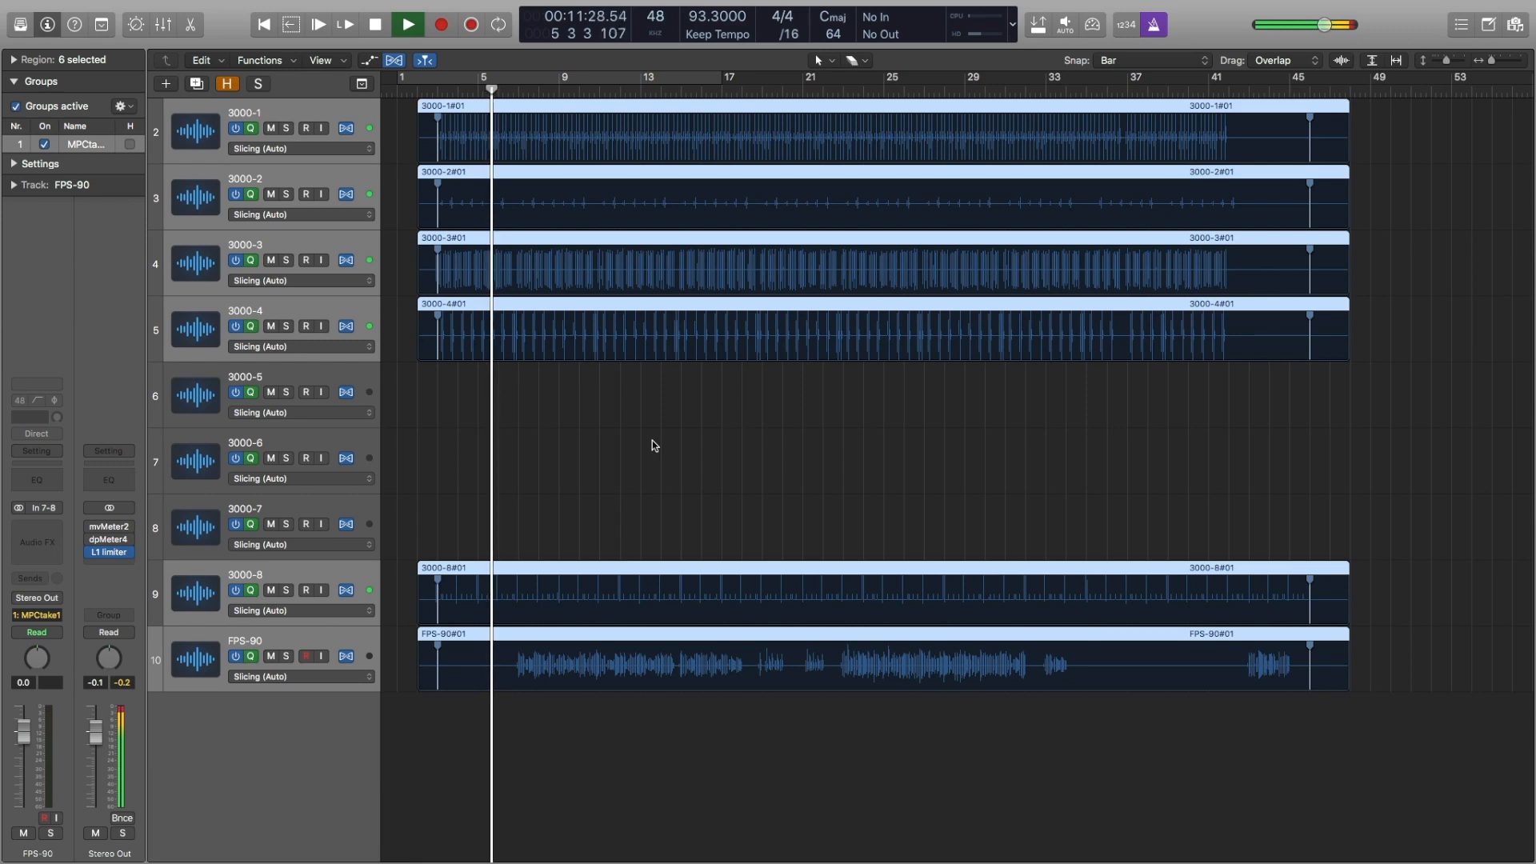
key("x")
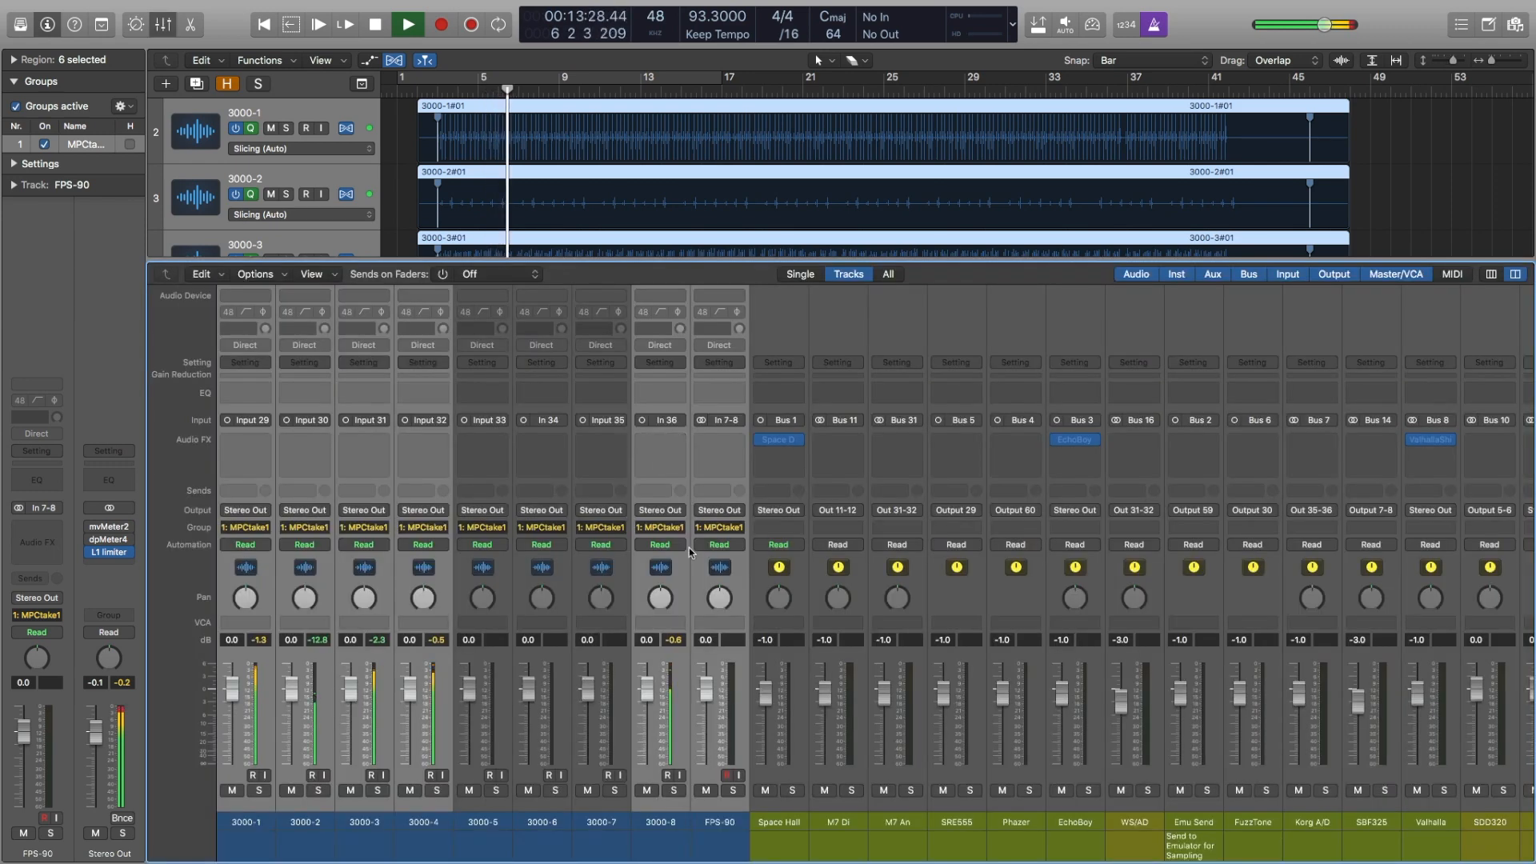
Step: Lower the faders of the MPC and FPS-90 tracks that hold audio to -14.6 dB and mute FPS-90
left_click_drag(655, 696, 656, 768)
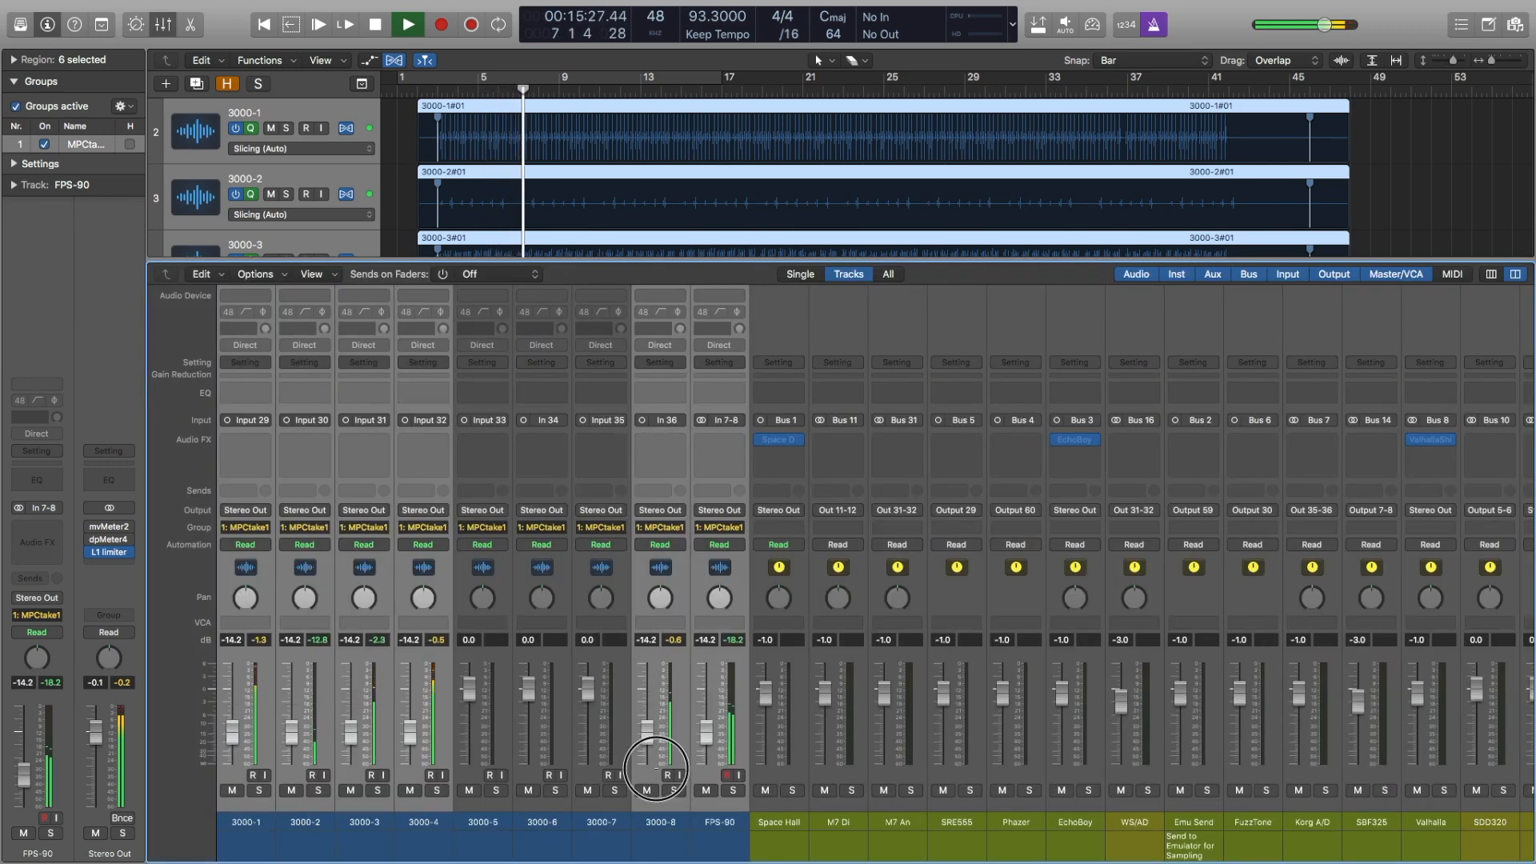
left_click(706, 791)
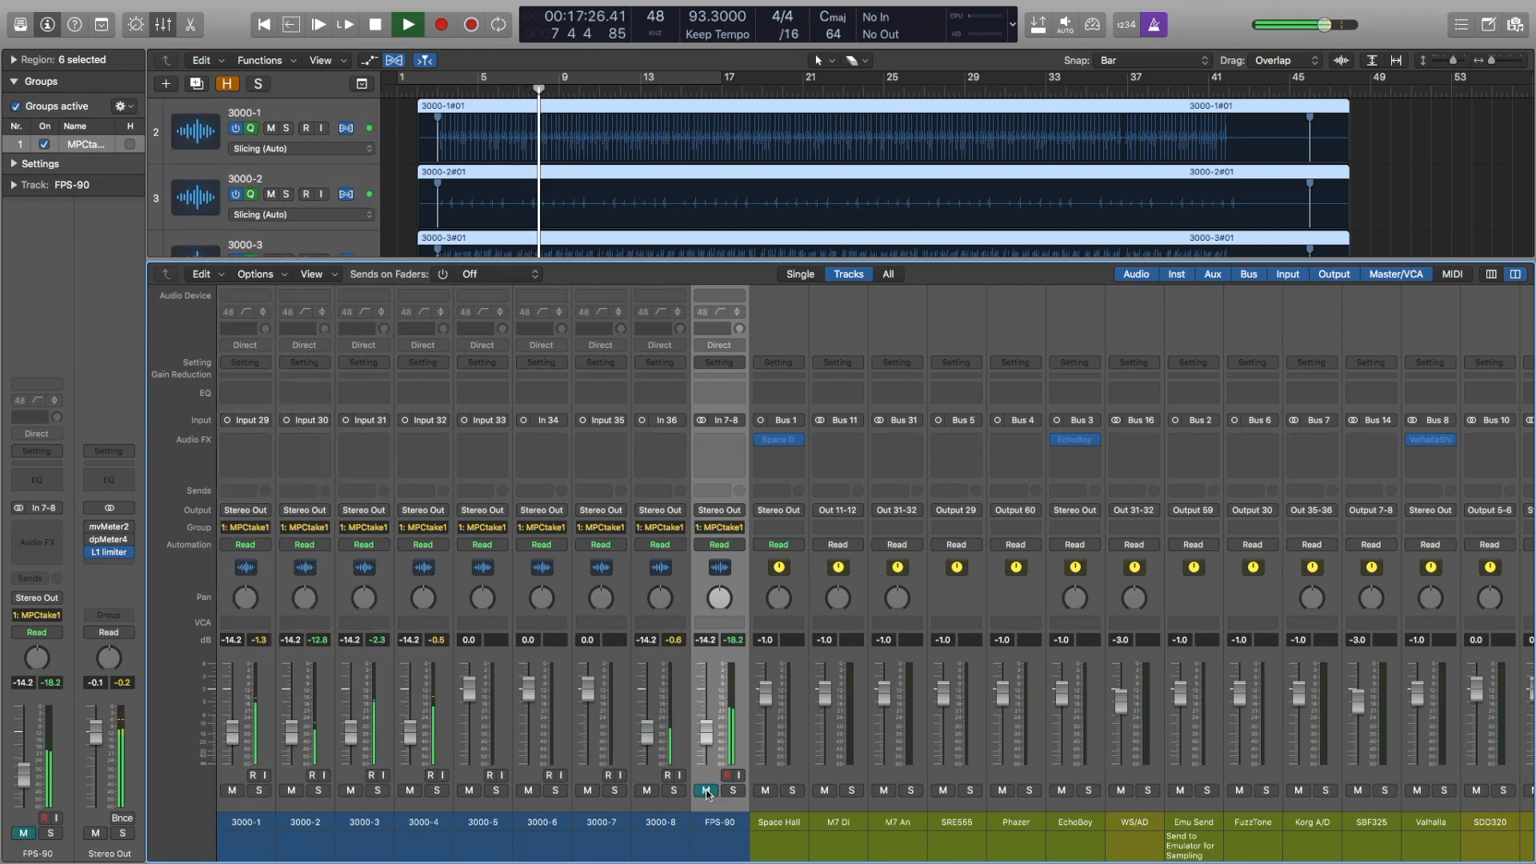
left_click(352, 810)
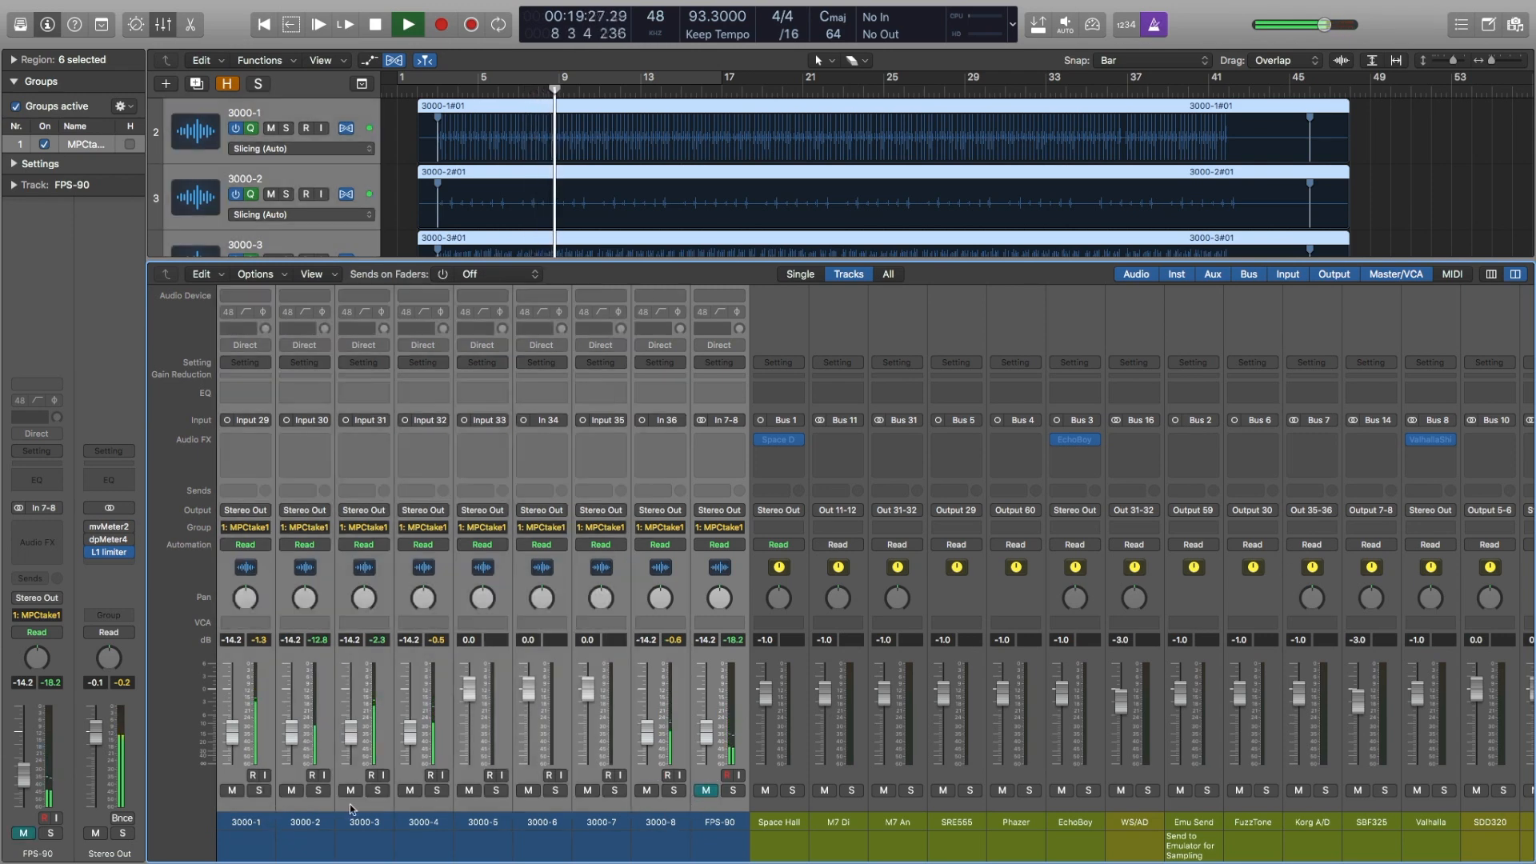
mouse_move(413, 731)
left_mouse_down()
mouse_move(414, 711)
mouse_move(412, 733)
left_mouse_up()
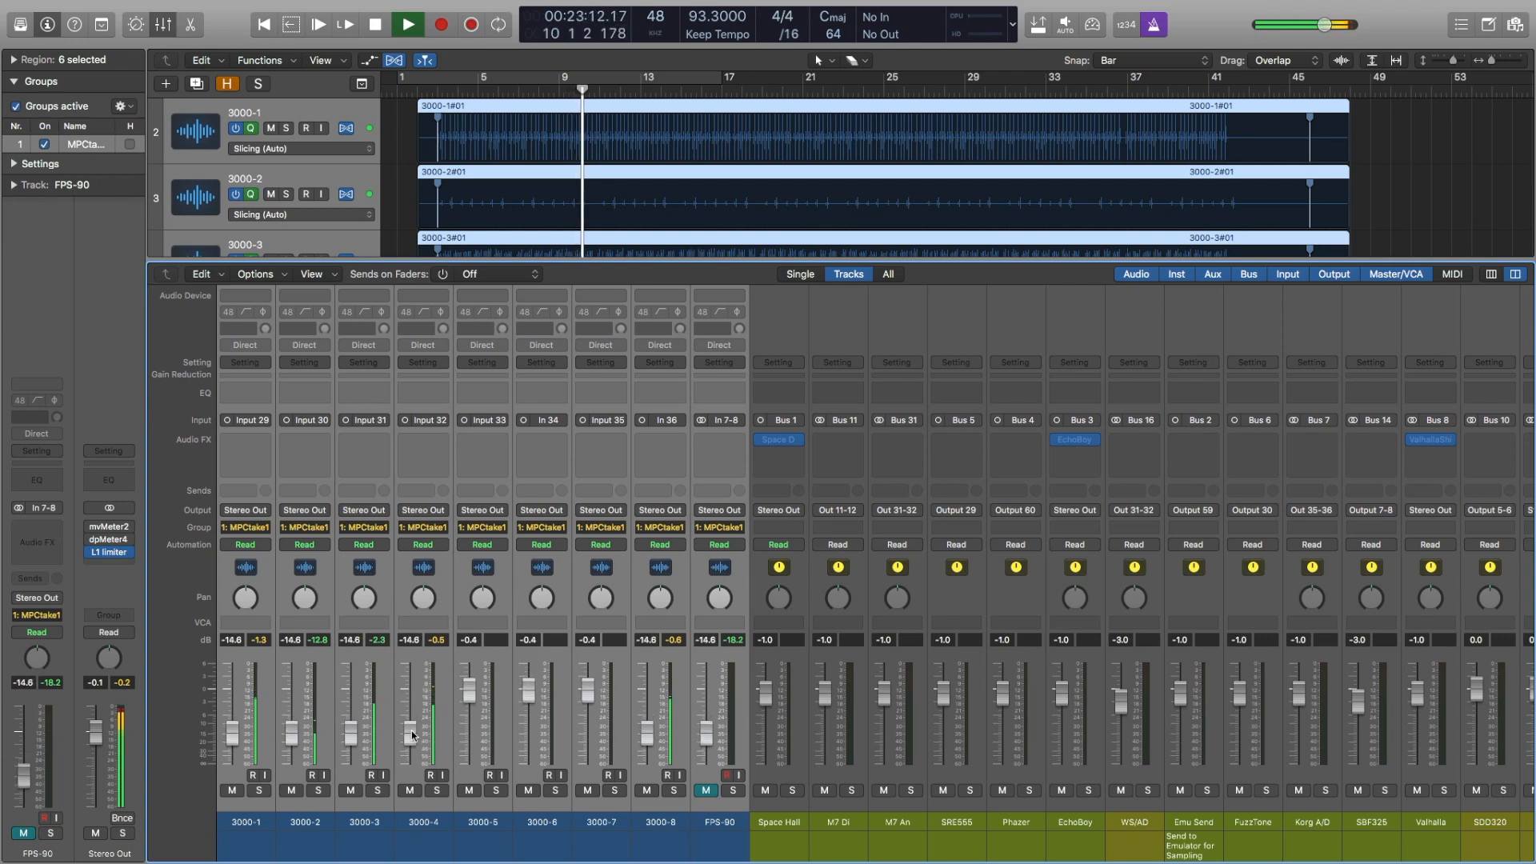
Step: Balance the individual faders: 3000-1 at -0.9 dB, 3000-2 at -1.7, 3000-3 at -3.7, 3000-4 at -2.4, and 3000-8 at -11.8
left_click(431, 775)
mouse_move(413, 739)
left_mouse_down()
mouse_move(411, 674)
mouse_move(409, 728)
left_mouse_up()
mouse_move(646, 730)
left_mouse_down()
mouse_move(647, 677)
mouse_move(647, 700)
left_mouse_up()
left_click_drag(294, 727, 245, 689)
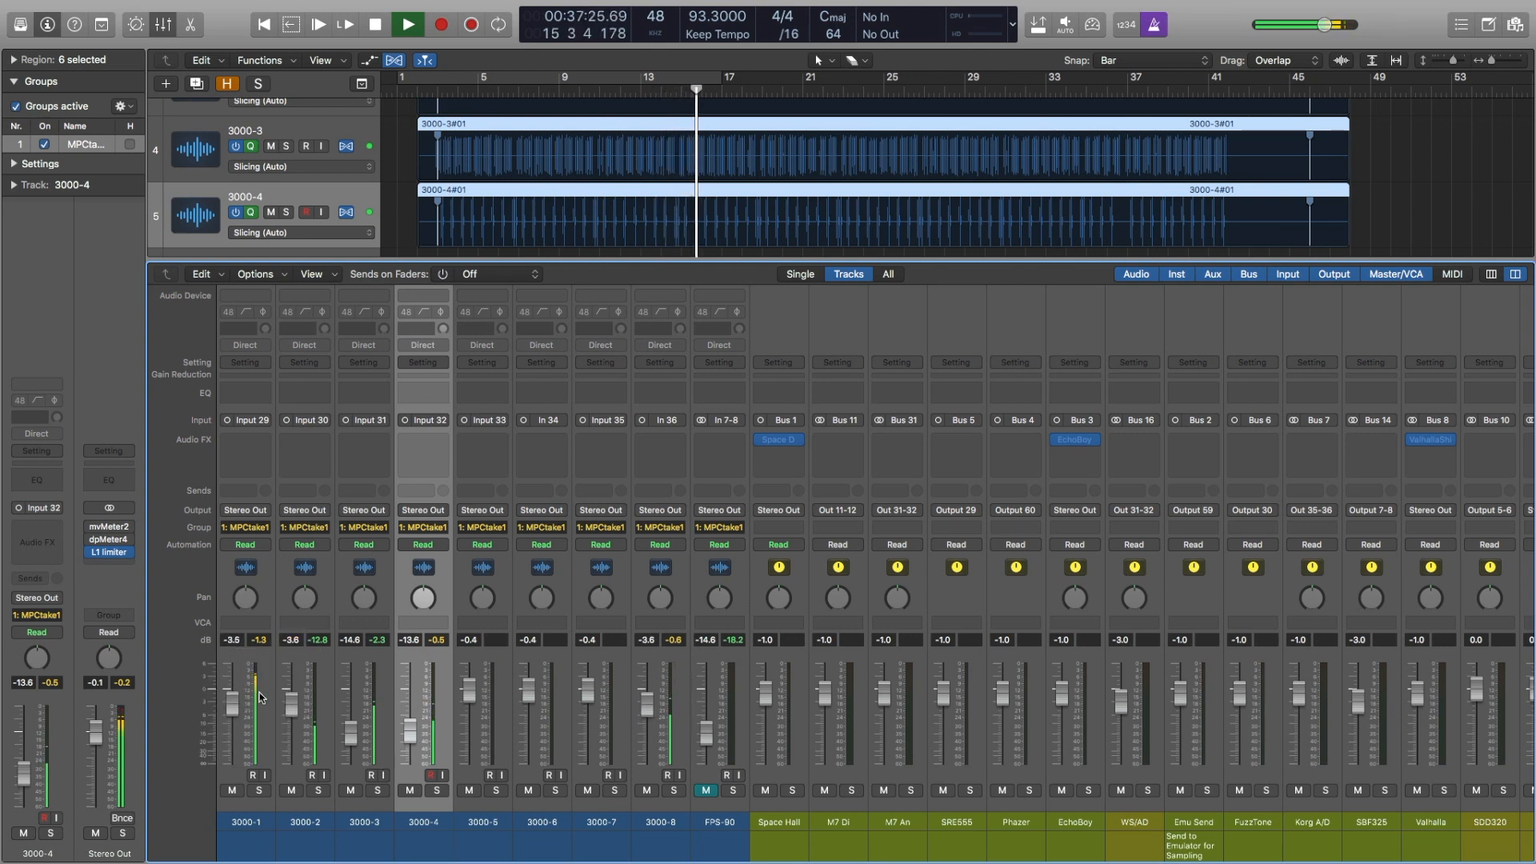
left_click_drag(352, 739, 412, 668)
left_click_drag(296, 708, 233, 693)
left_click_drag(654, 728, 708, 727)
Step: Unmute FPS-90, set its fader to -11.4 dB, then mute it again and hide the mixer
left_click(711, 790)
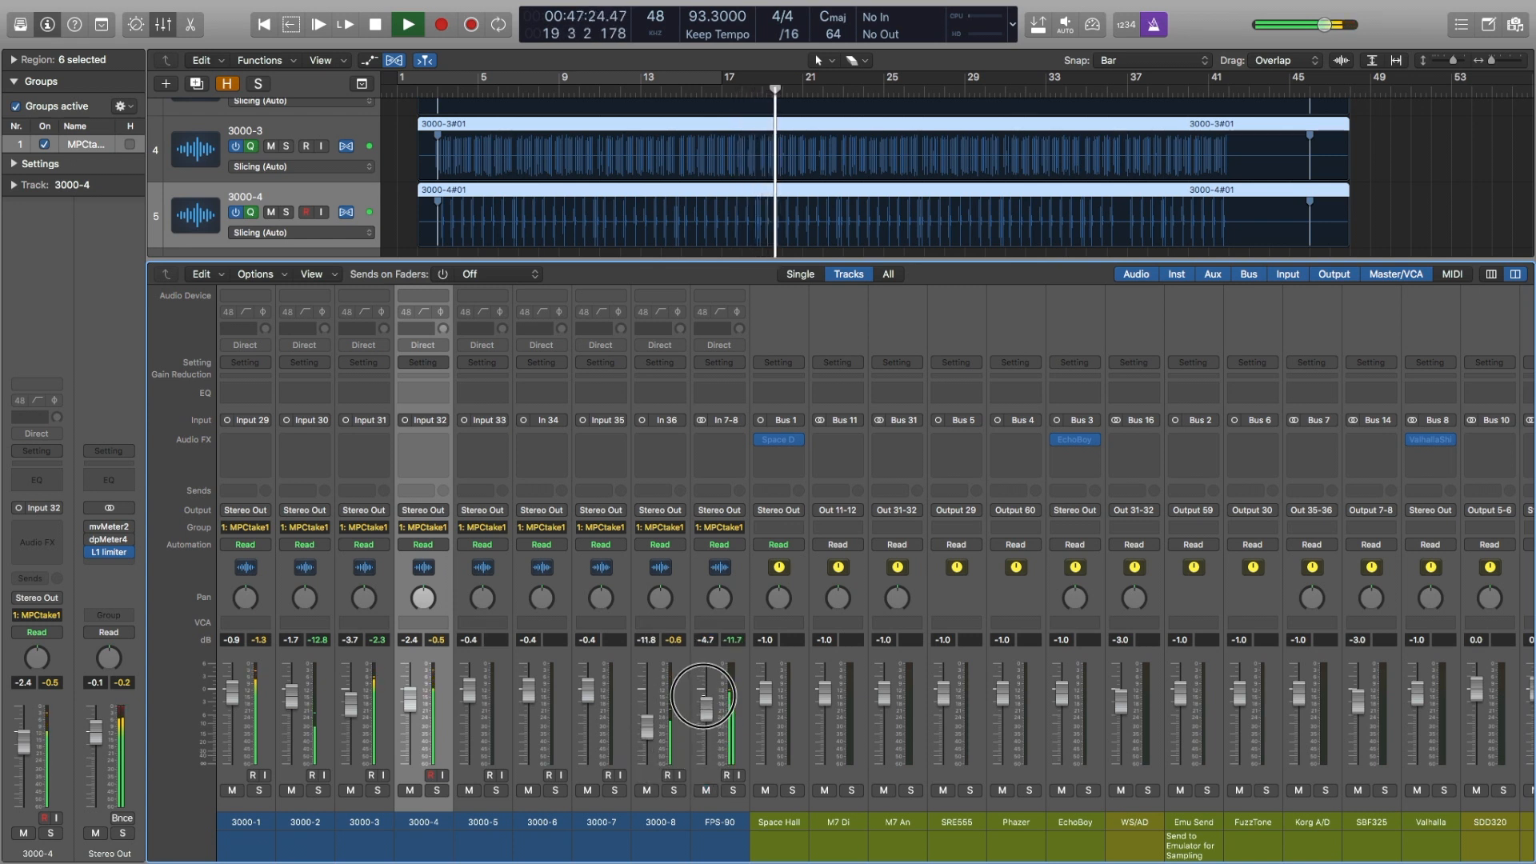
left_click_drag(704, 736, 704, 734)
left_click(707, 790)
left_click(162, 32)
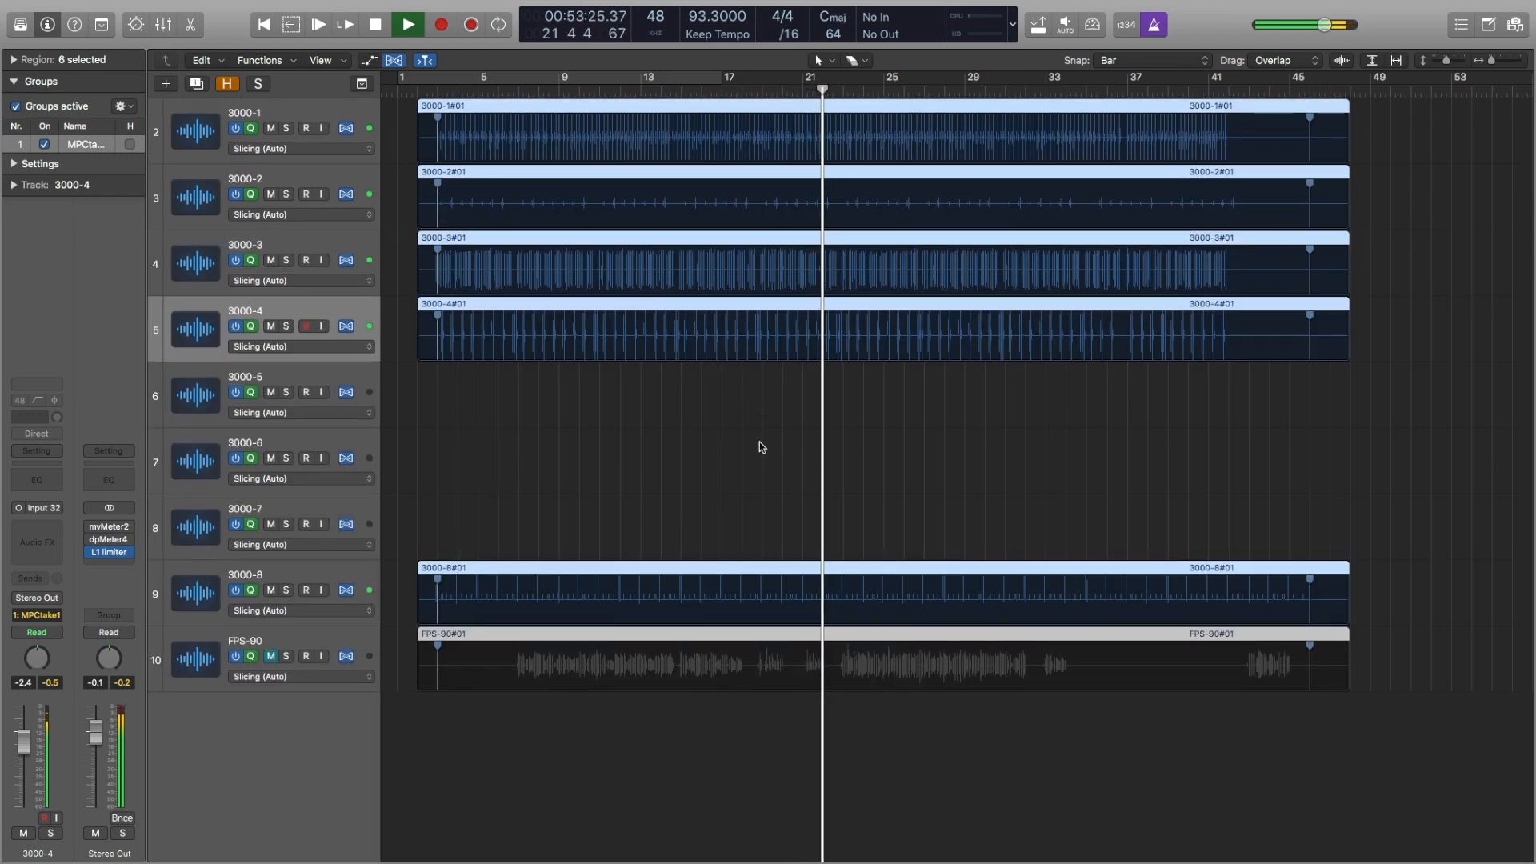
Step: Turn off the metronome and mute the 3000-8 click track
left_click(1154, 25)
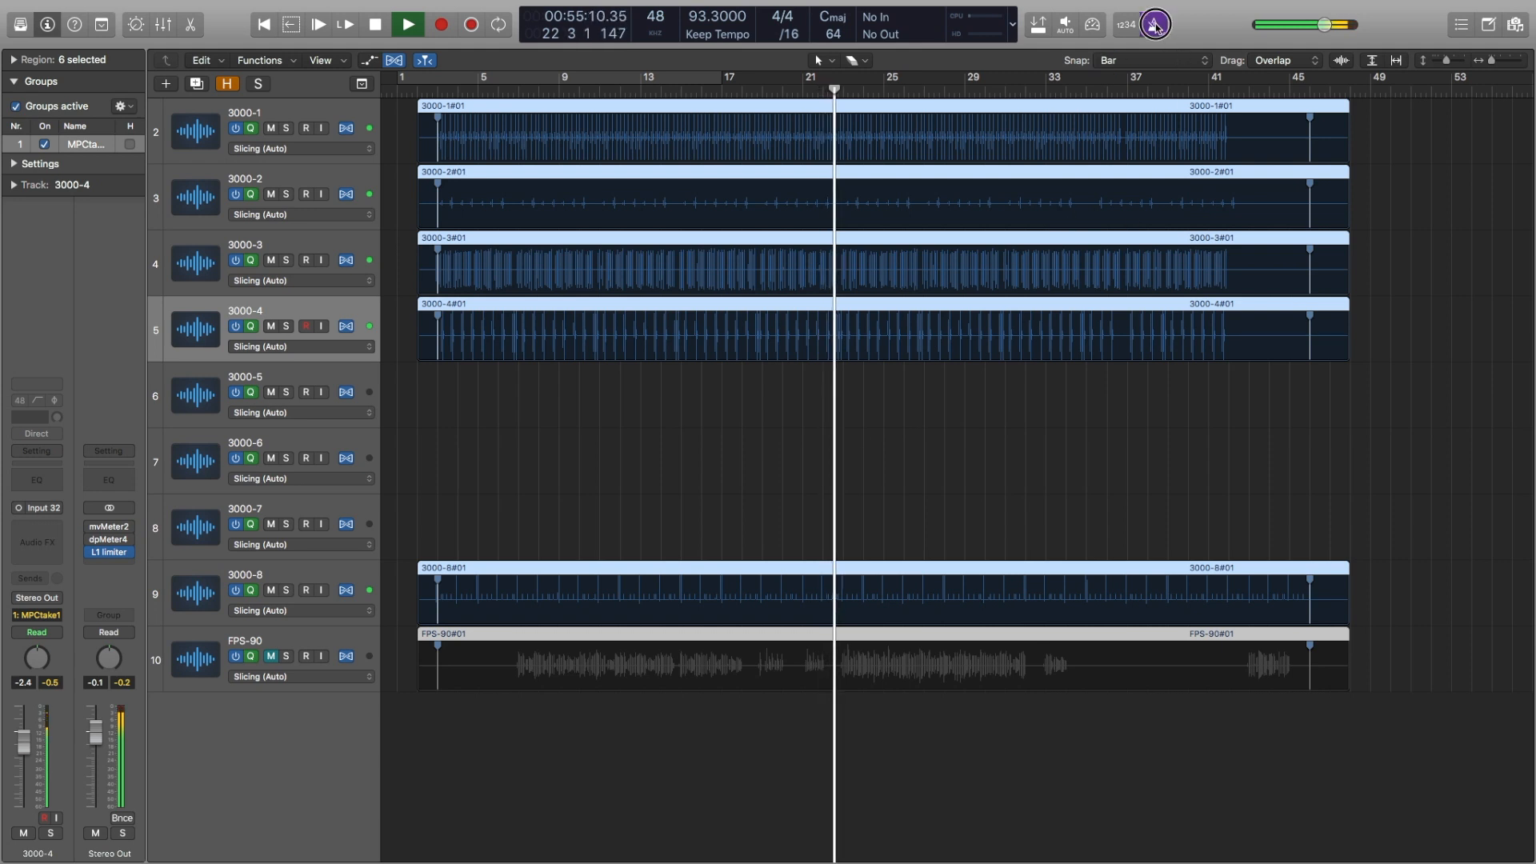
left_click(284, 573)
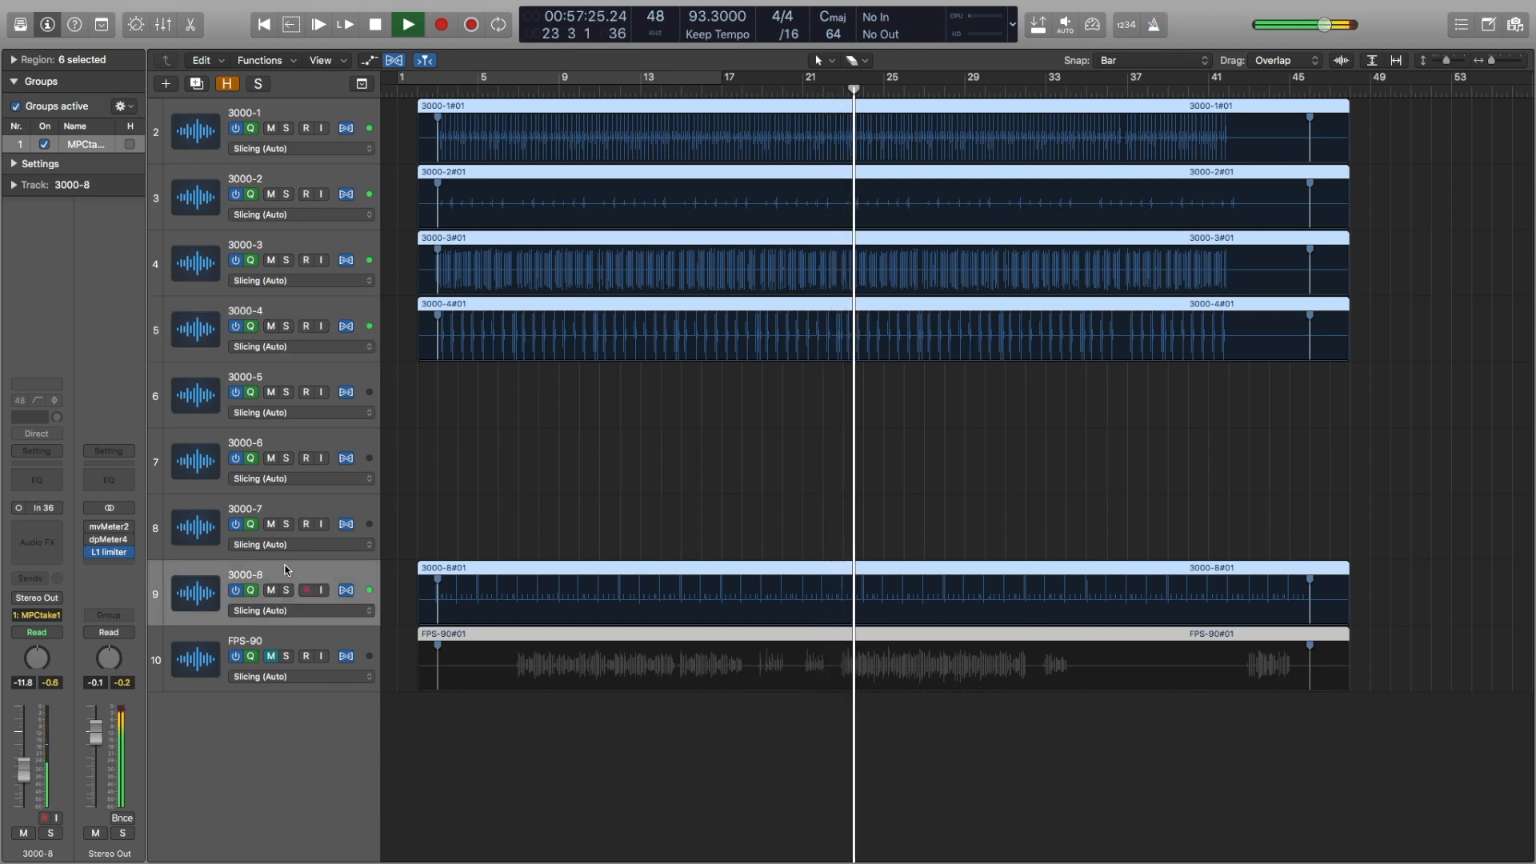
left_click(272, 590)
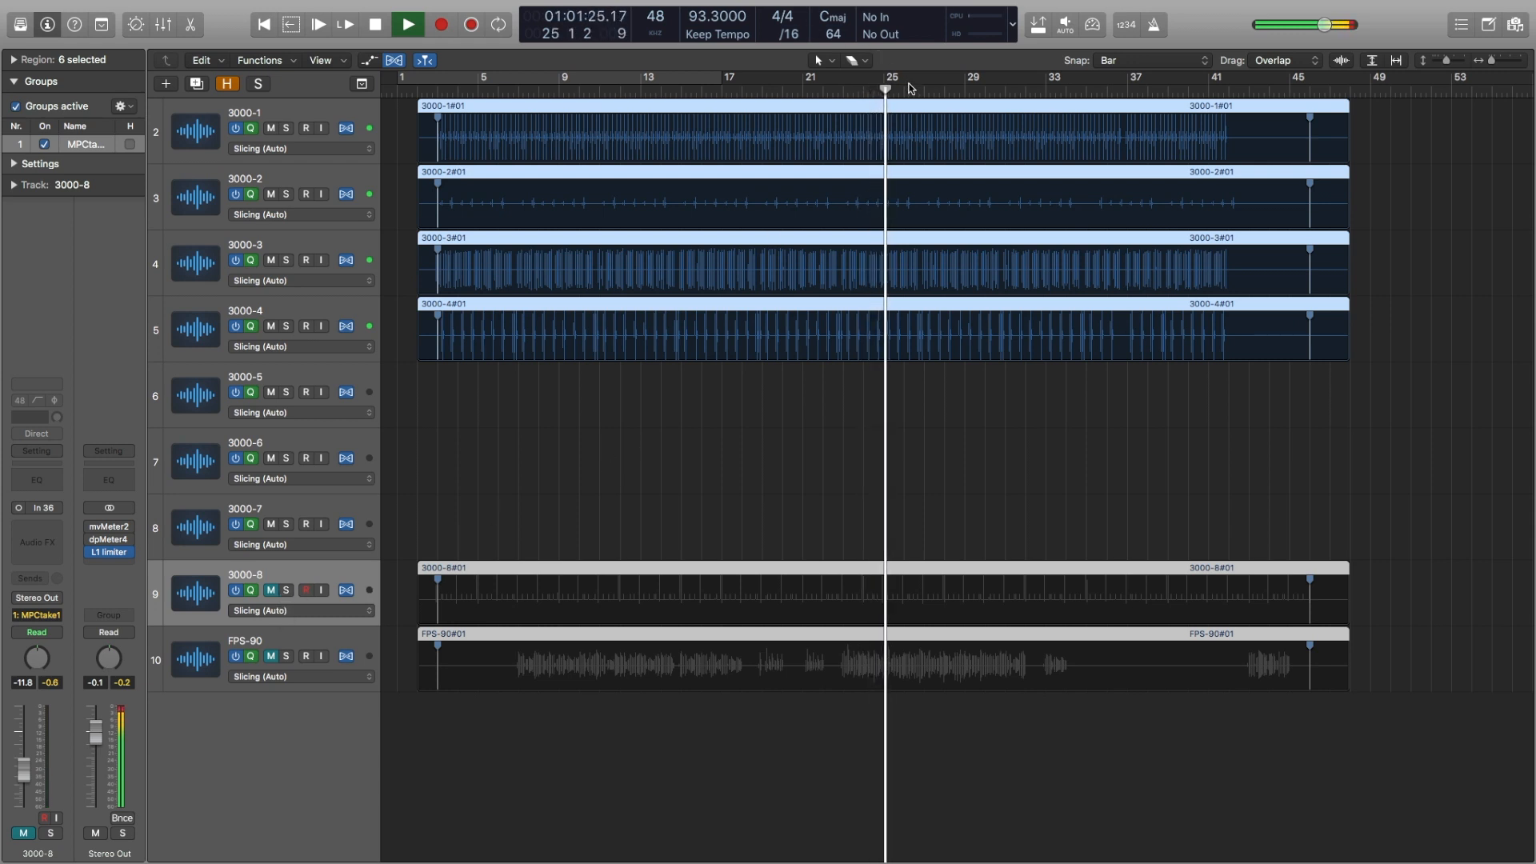
Step: Create a cycle range from bar 25 to bar 33 and hide the Flex view
left_click_drag(969, 87, 885, 85)
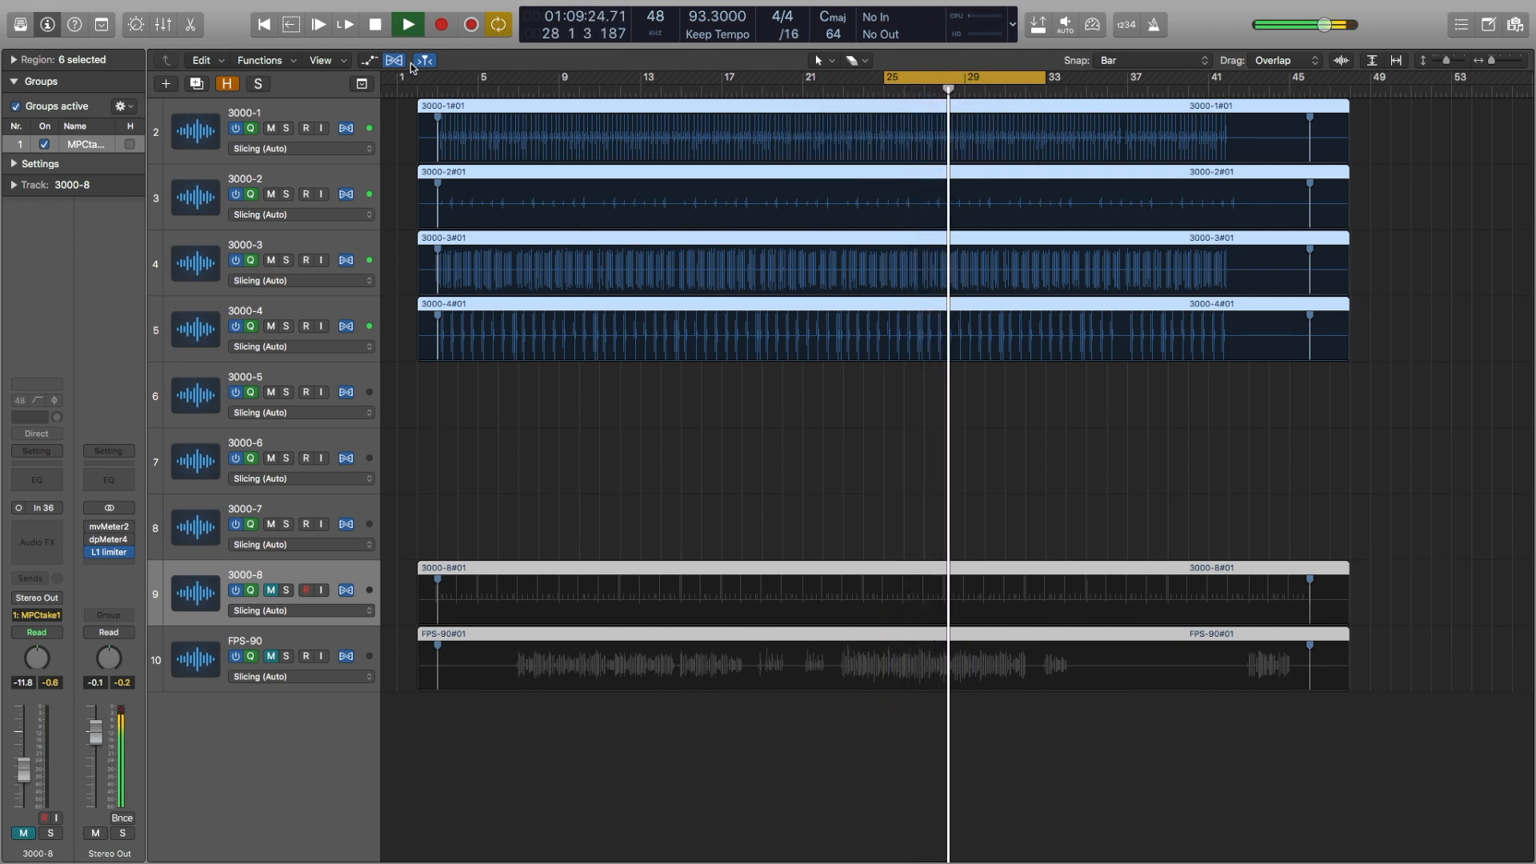
key("super+f")
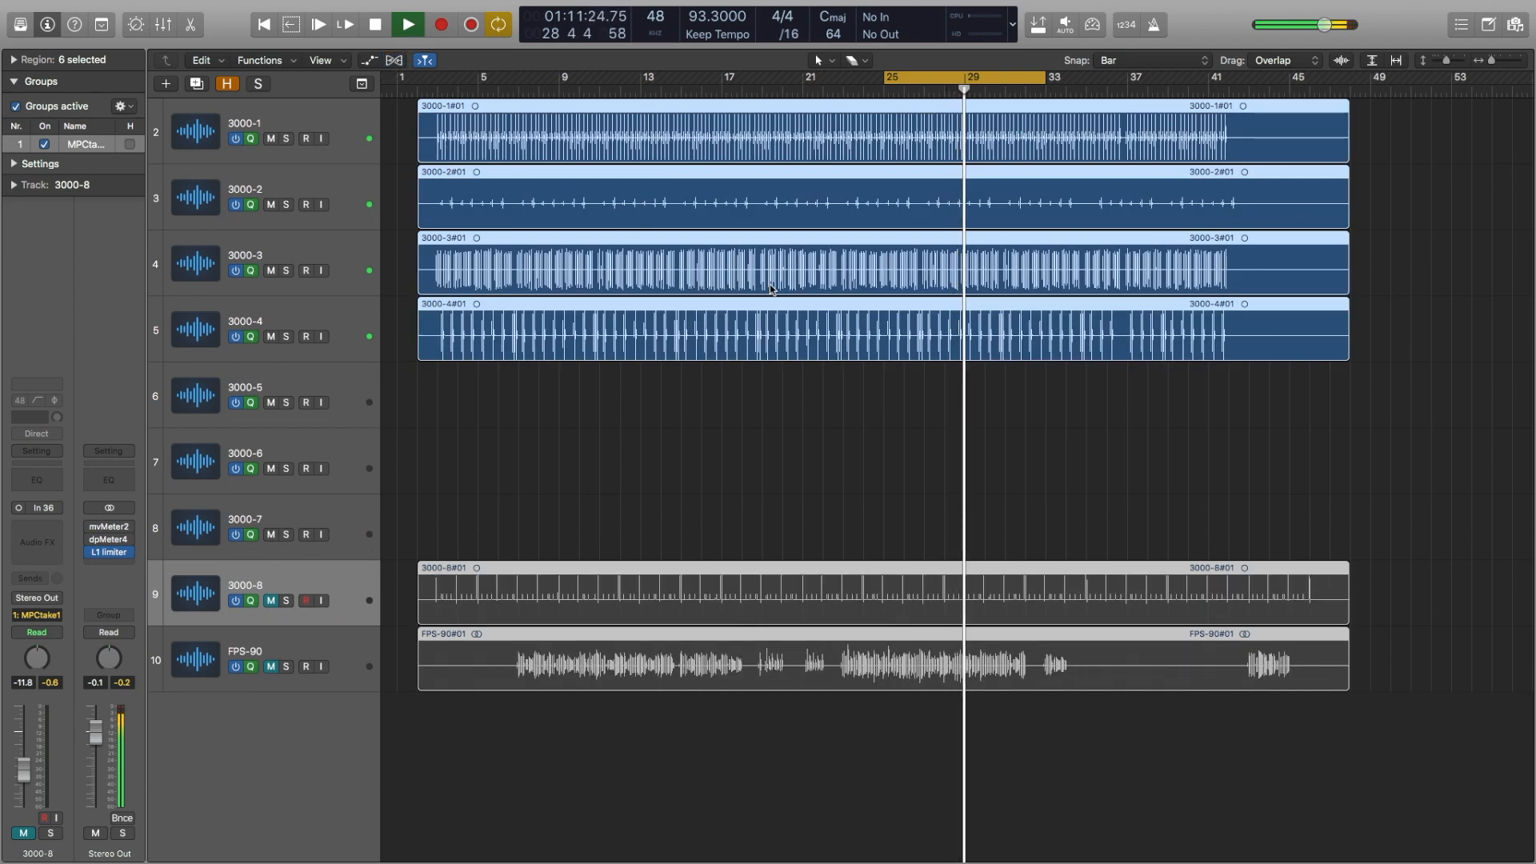
Step: Unmute 3000-8 and FPS-90 in the mixer and set the FPS-90 fader to -7.0 dB, then hide the mixer
key("x")
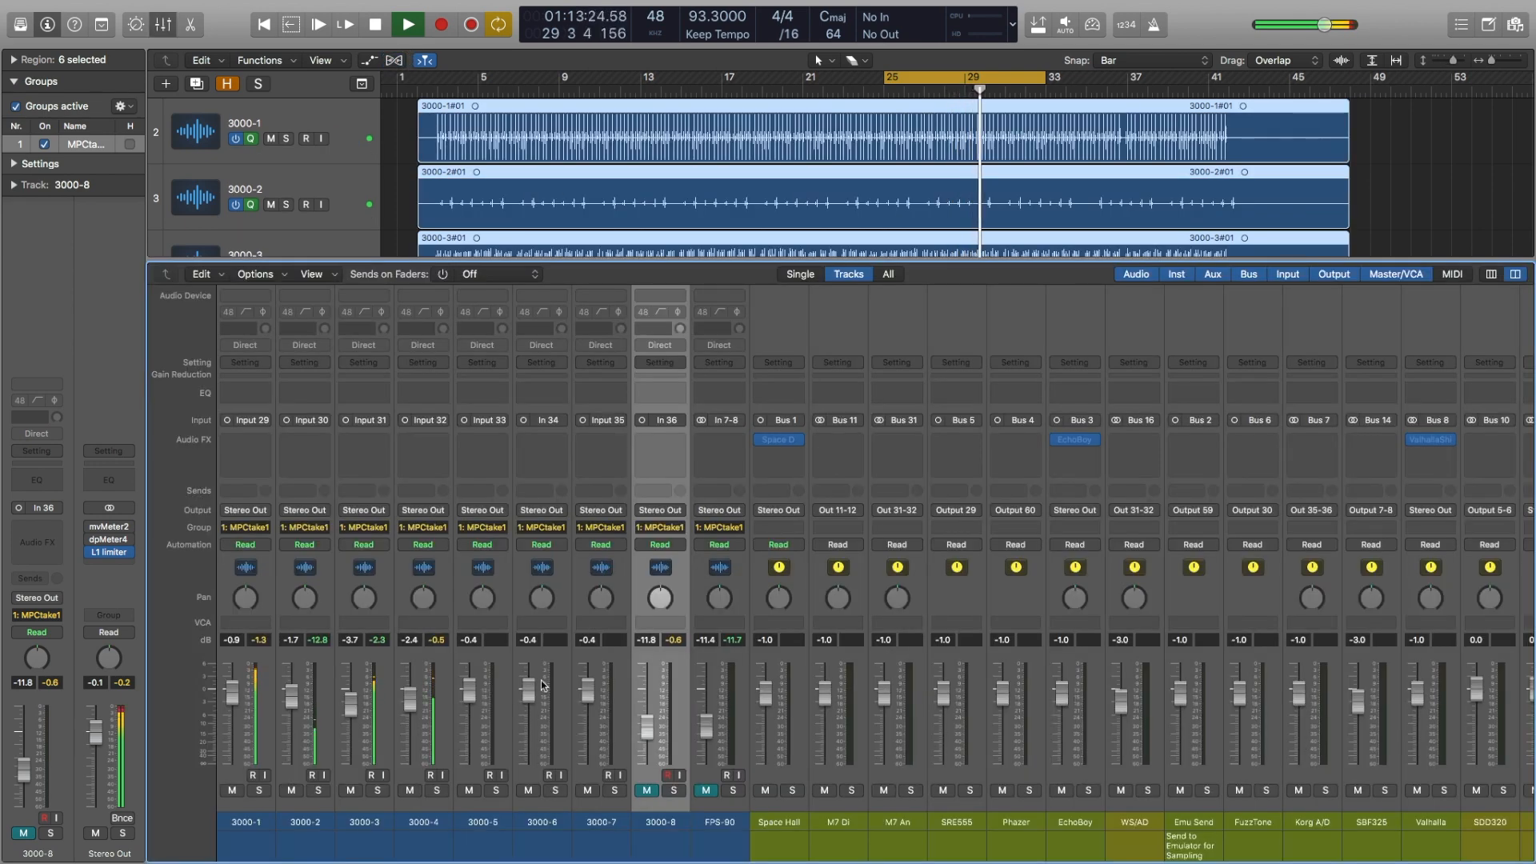
left_click(648, 791)
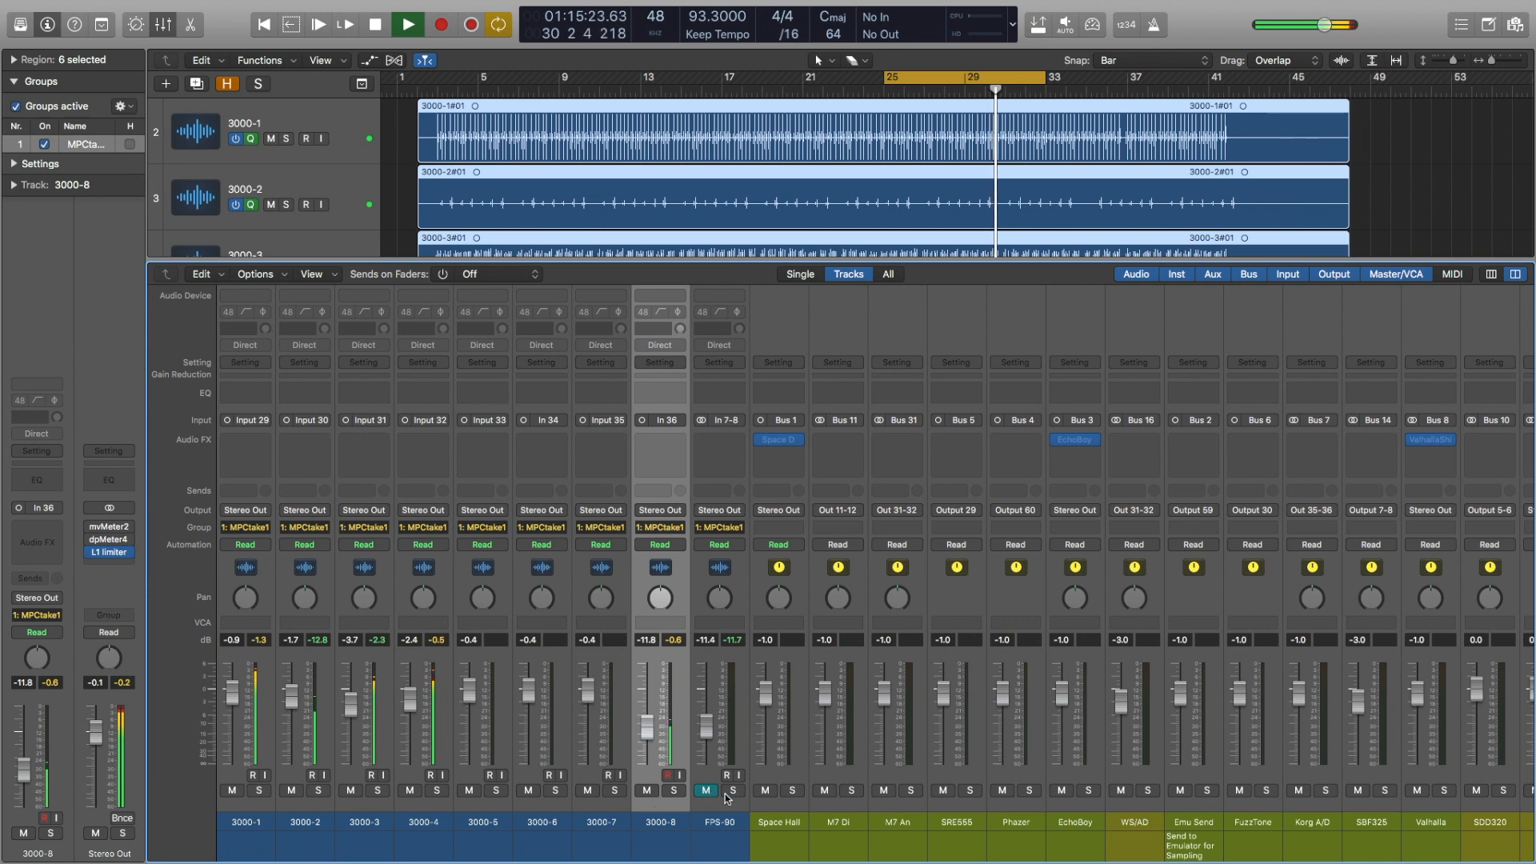
left_click_drag(706, 726, 709, 689)
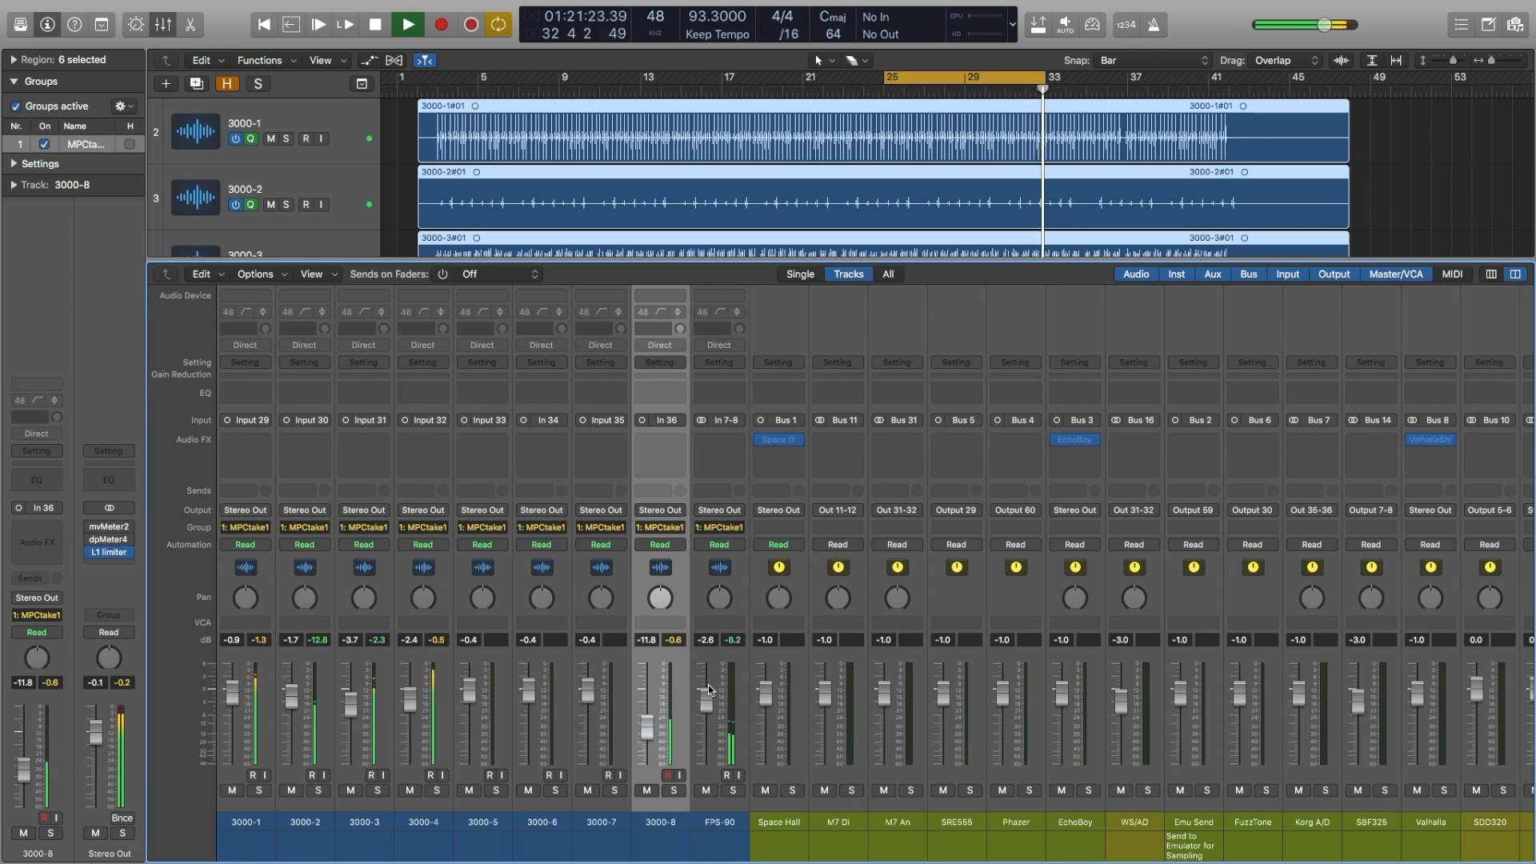
left_click_drag(706, 708, 701, 764)
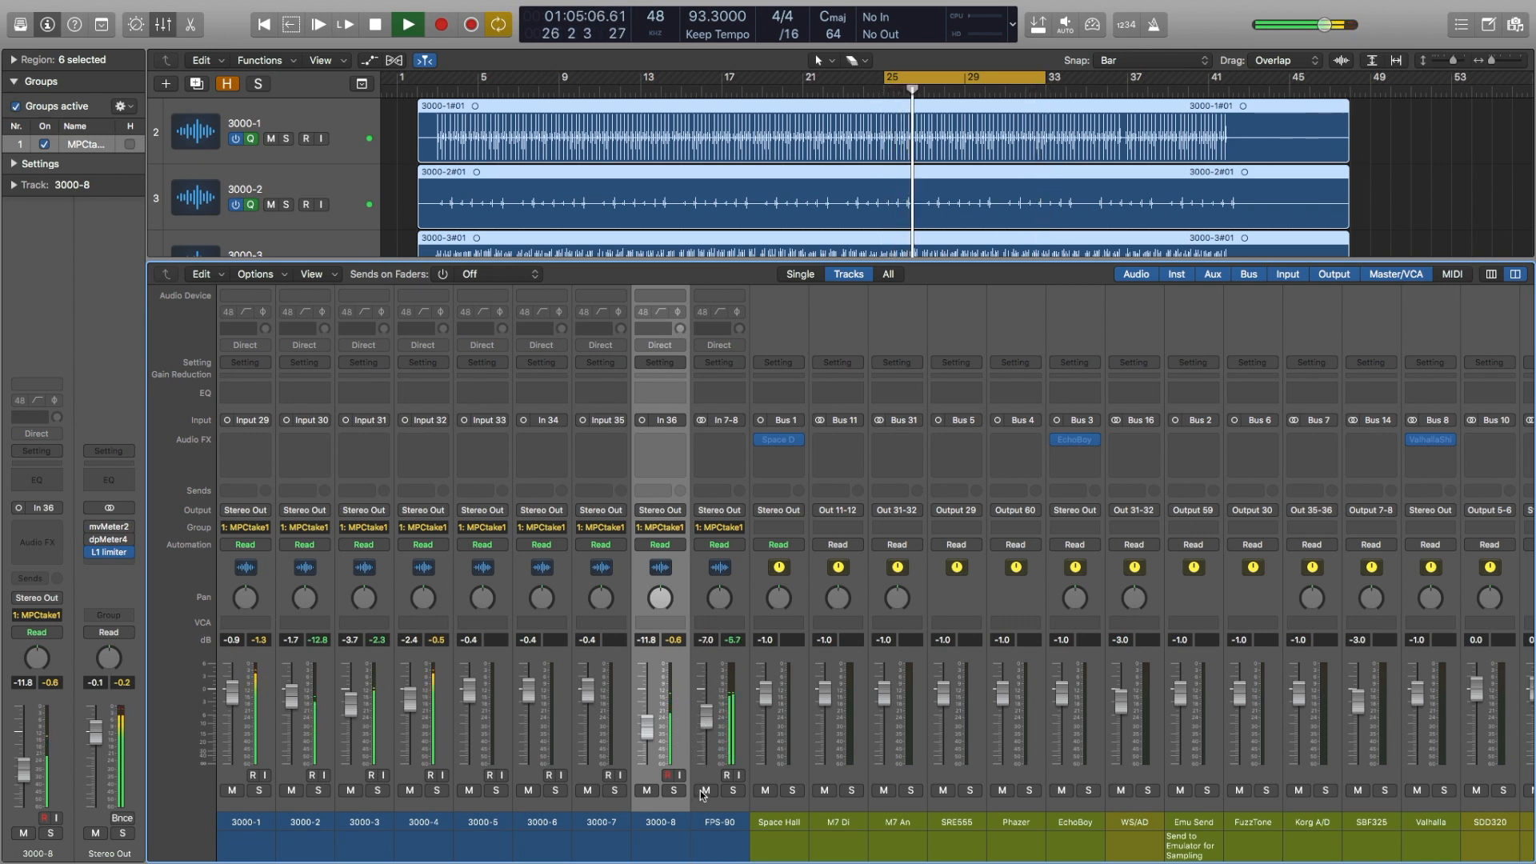
left_click(704, 791)
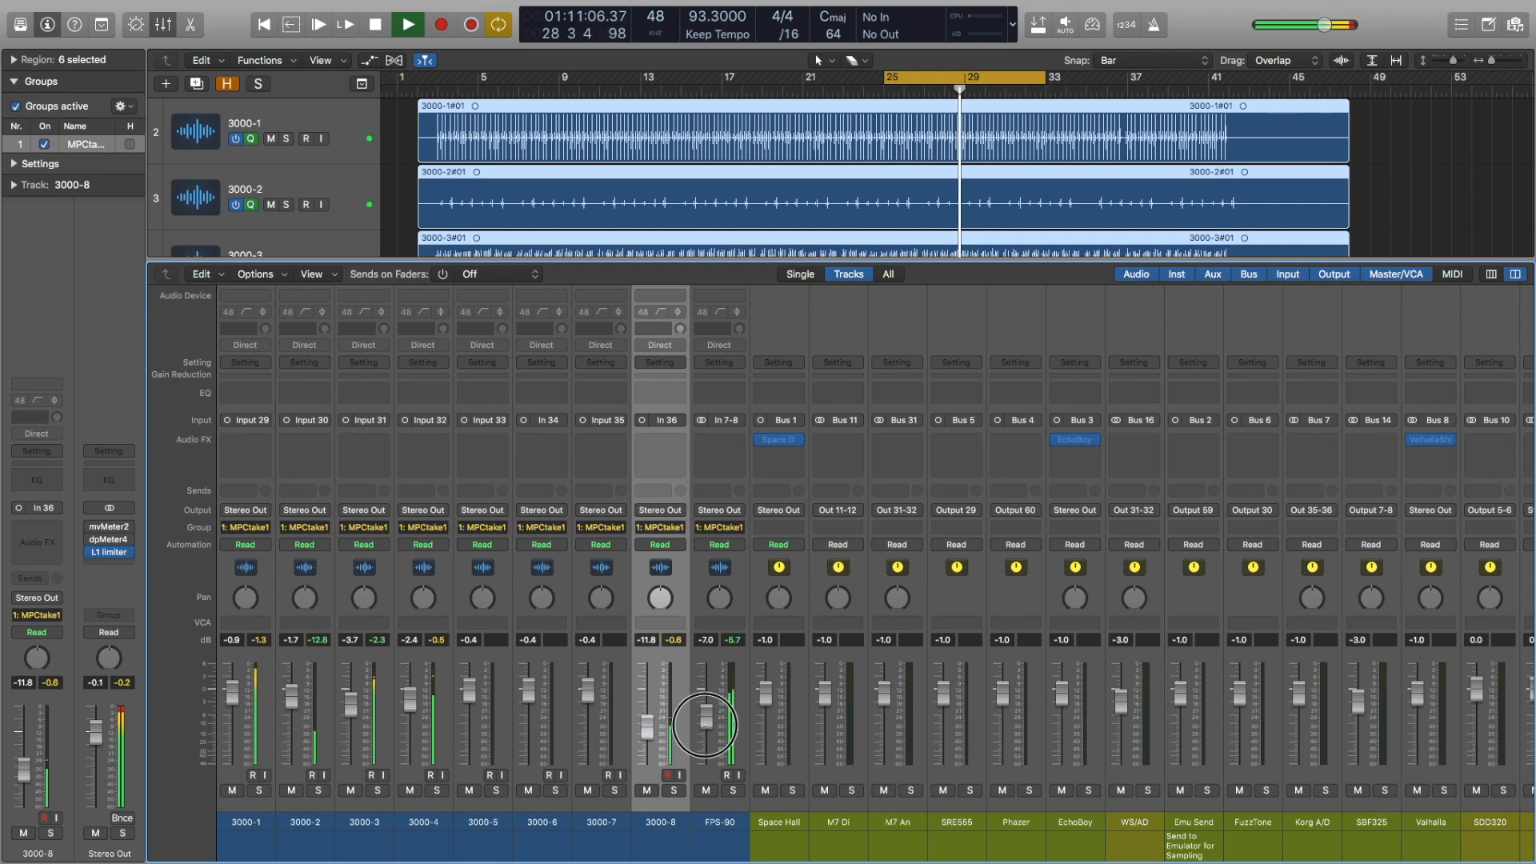
left_click(162, 24)
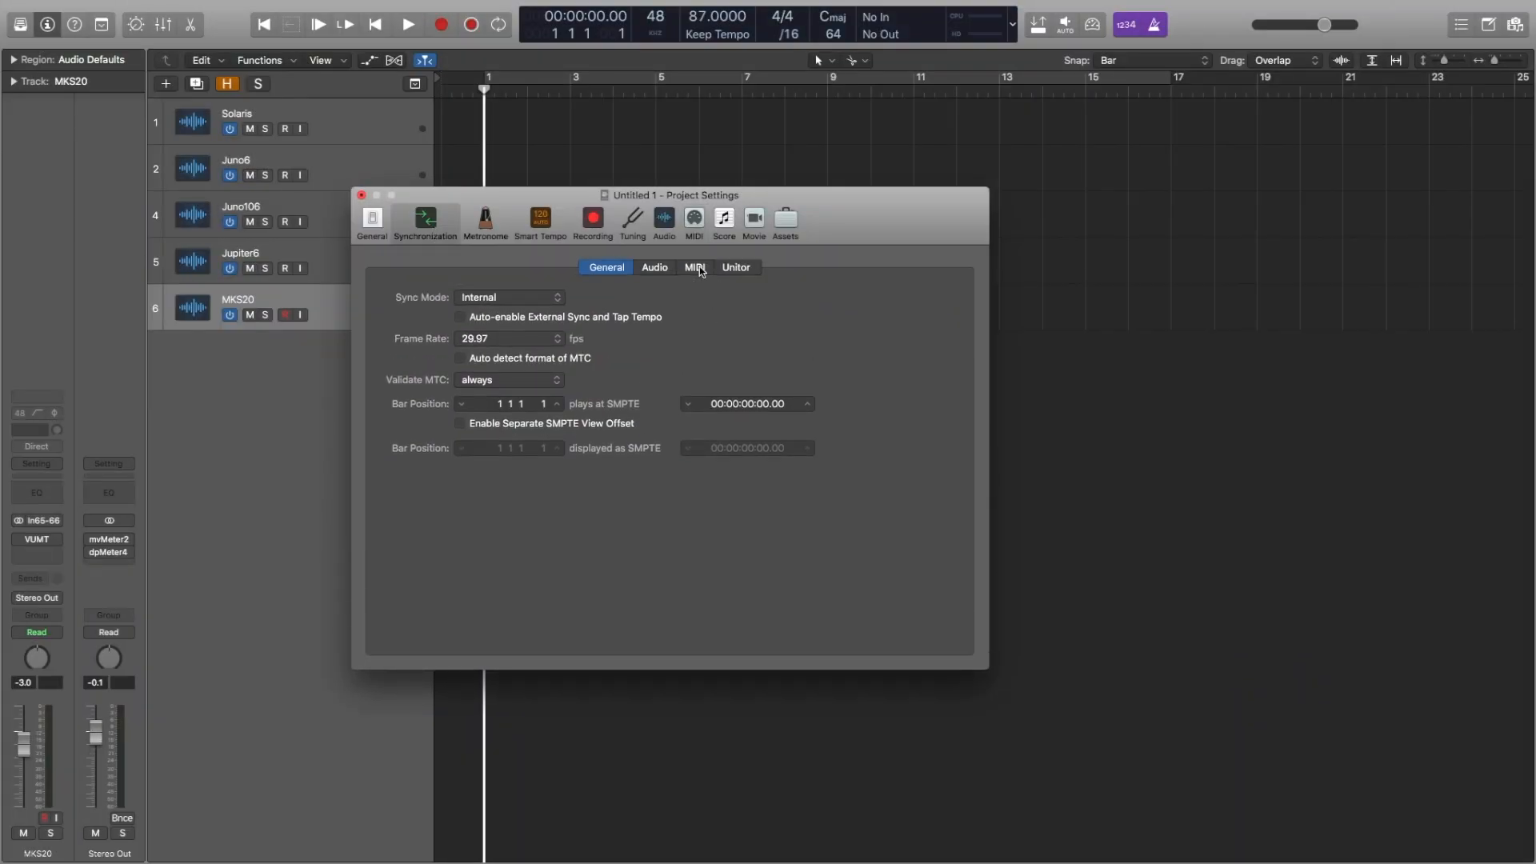
Step: Toggle the Clock and MTC options for MIDI Express XT Port 8 in the MIDI synchronization settings and close the settings
left_click(695, 267)
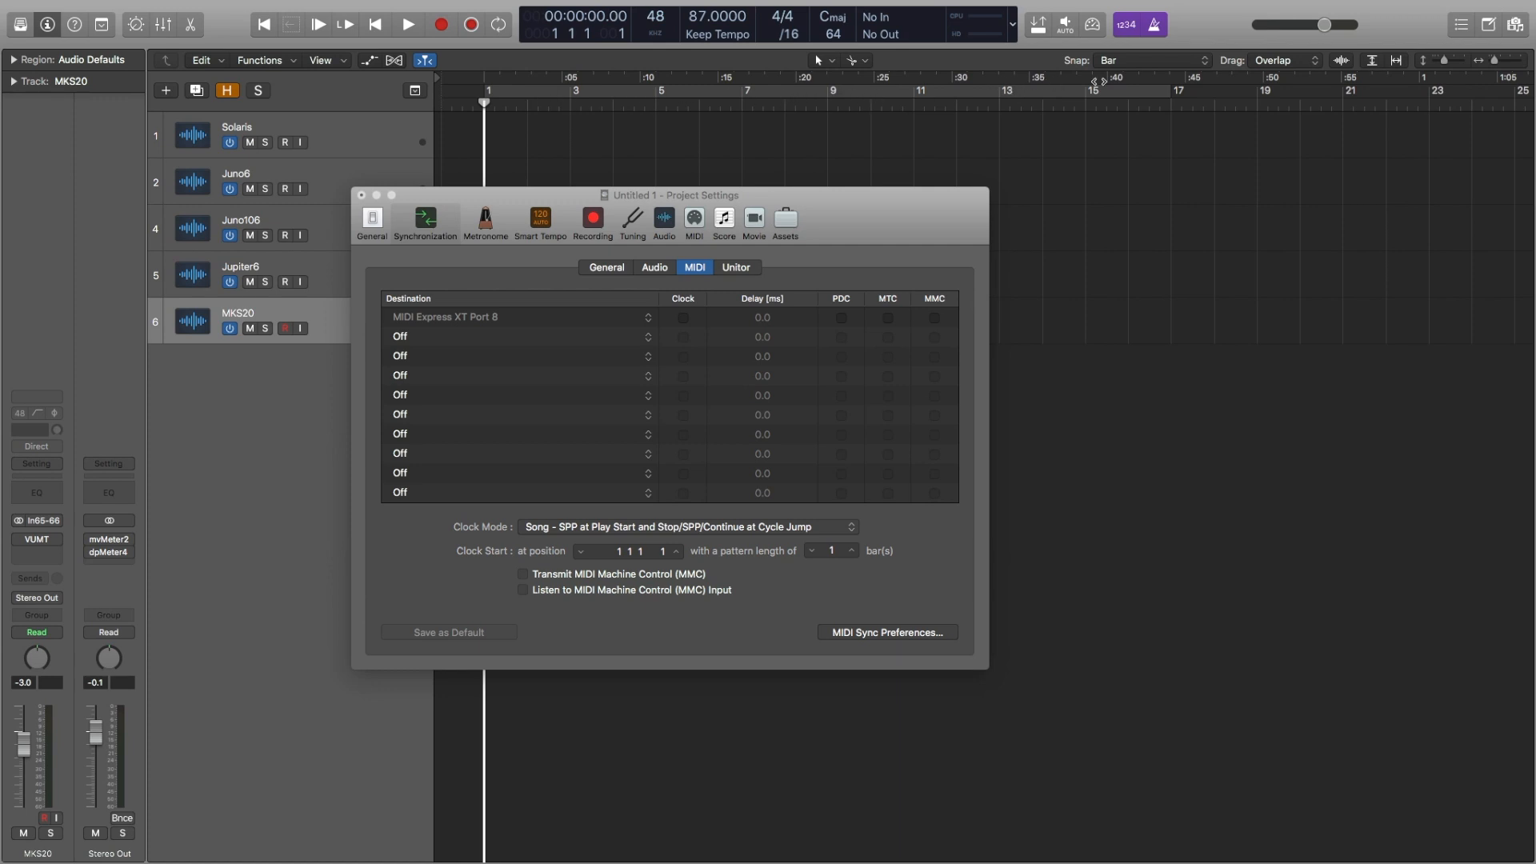
left_click(883, 300)
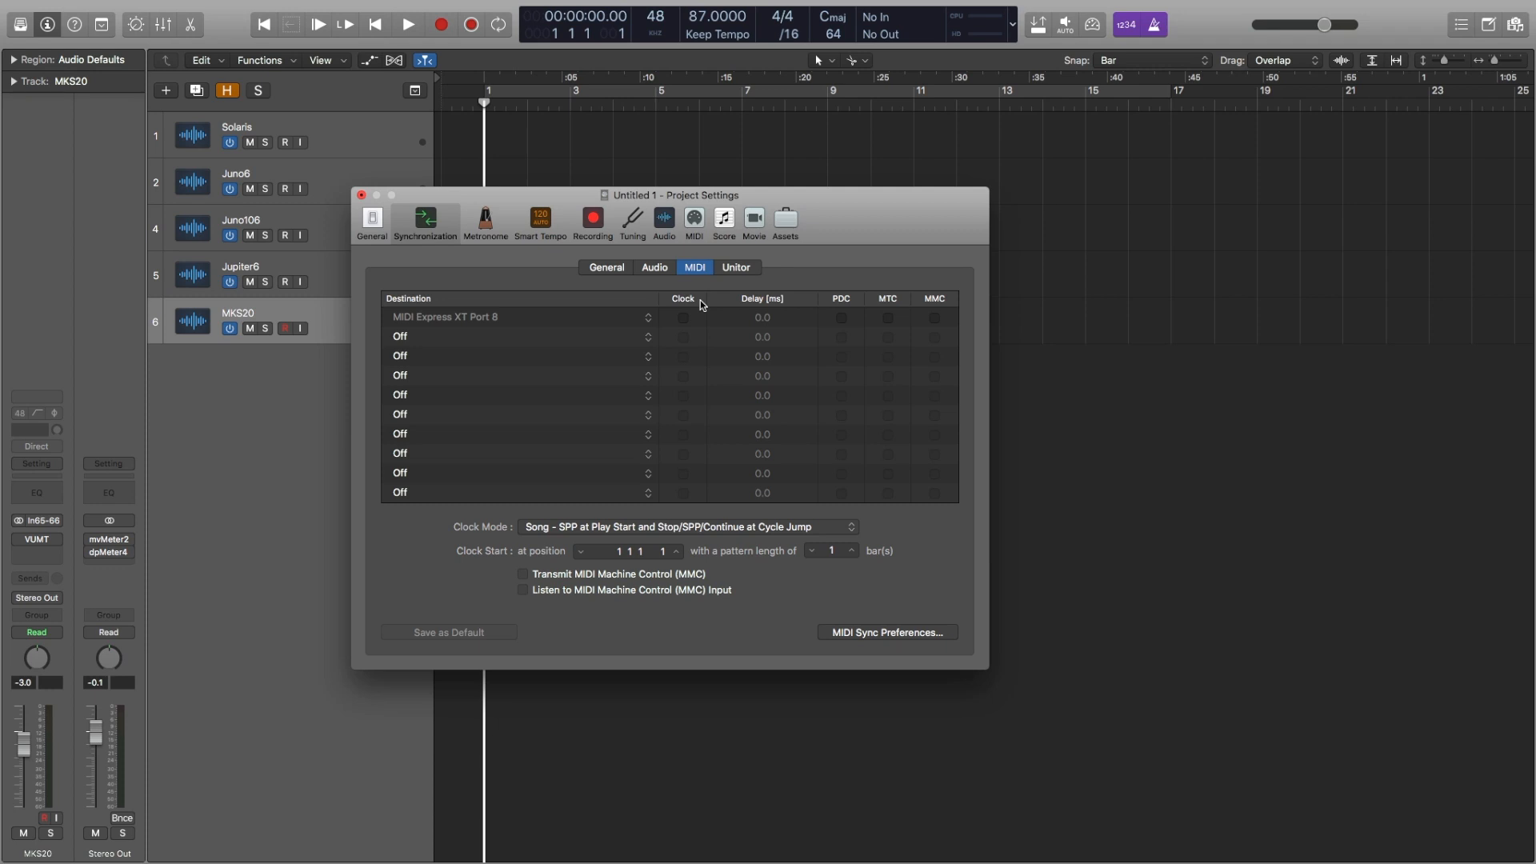
left_click(684, 318)
left_click(685, 319)
left_click(888, 318)
left_click(684, 318)
left_click(684, 319)
left_click(360, 195)
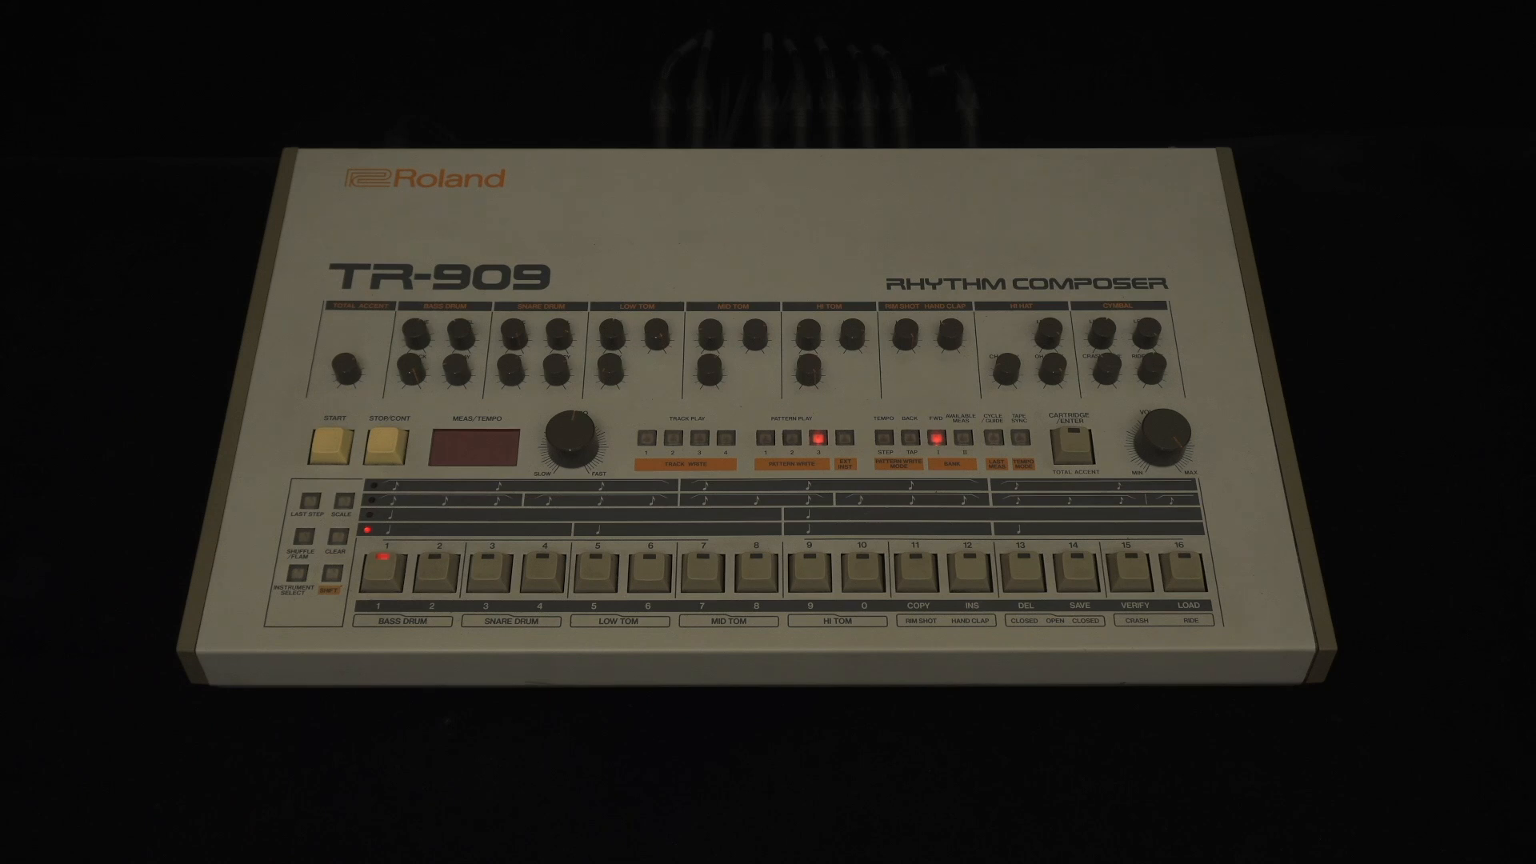